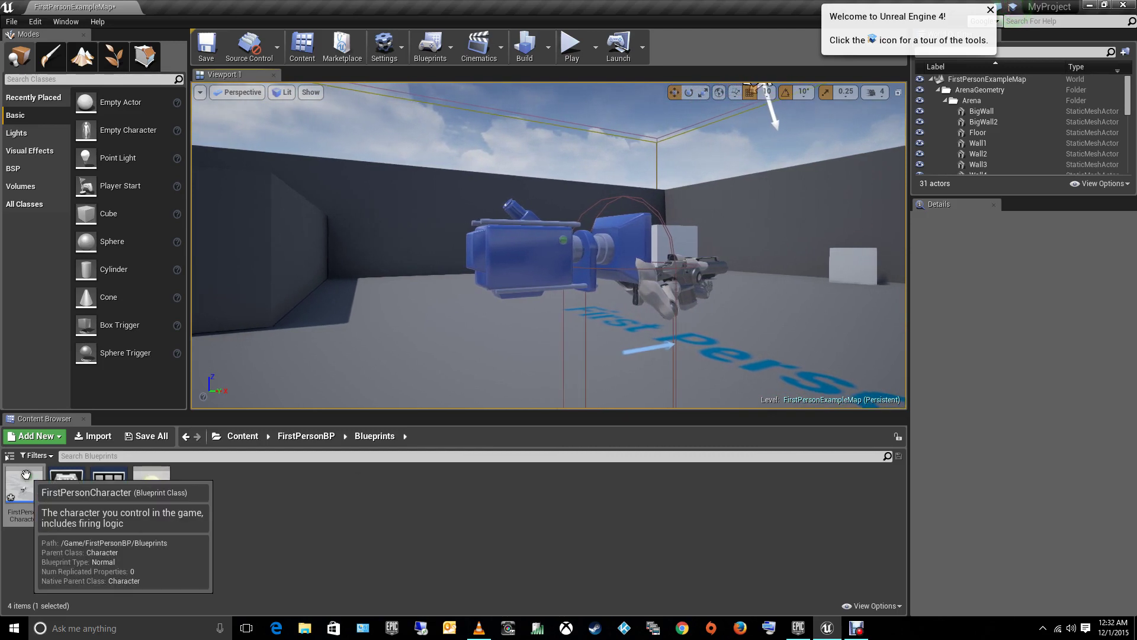
# Step: Open the FirstPersonCharacter blueprint's Viewport and add a Static Mesh component named 3rdBodyMesh
pyautogui.doubleClick(26, 474)
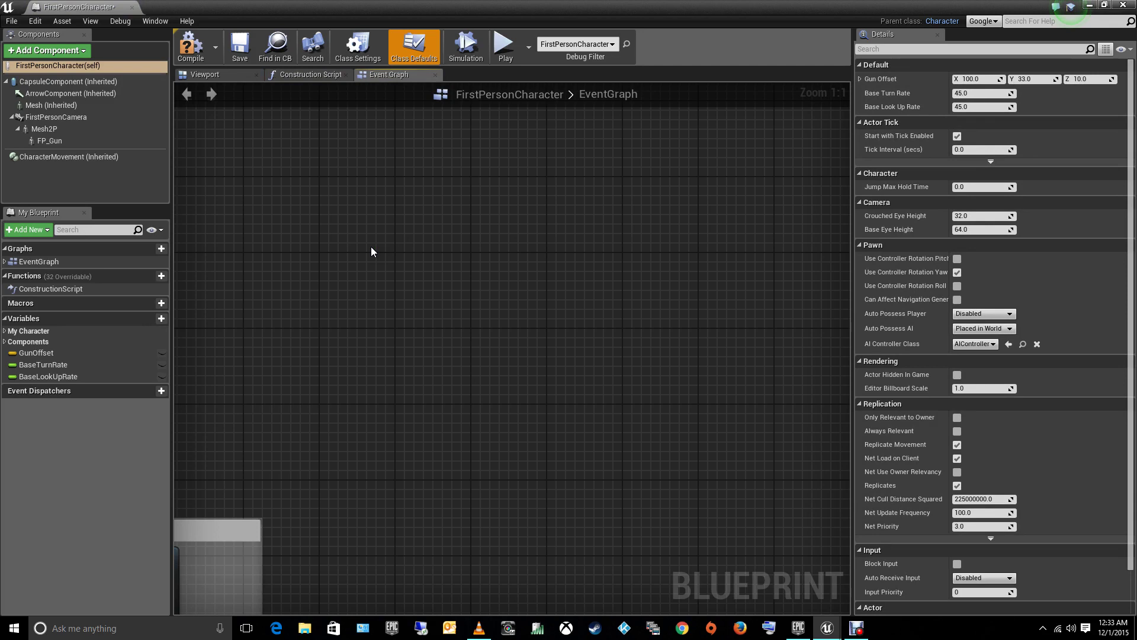
pyautogui.click(210, 74)
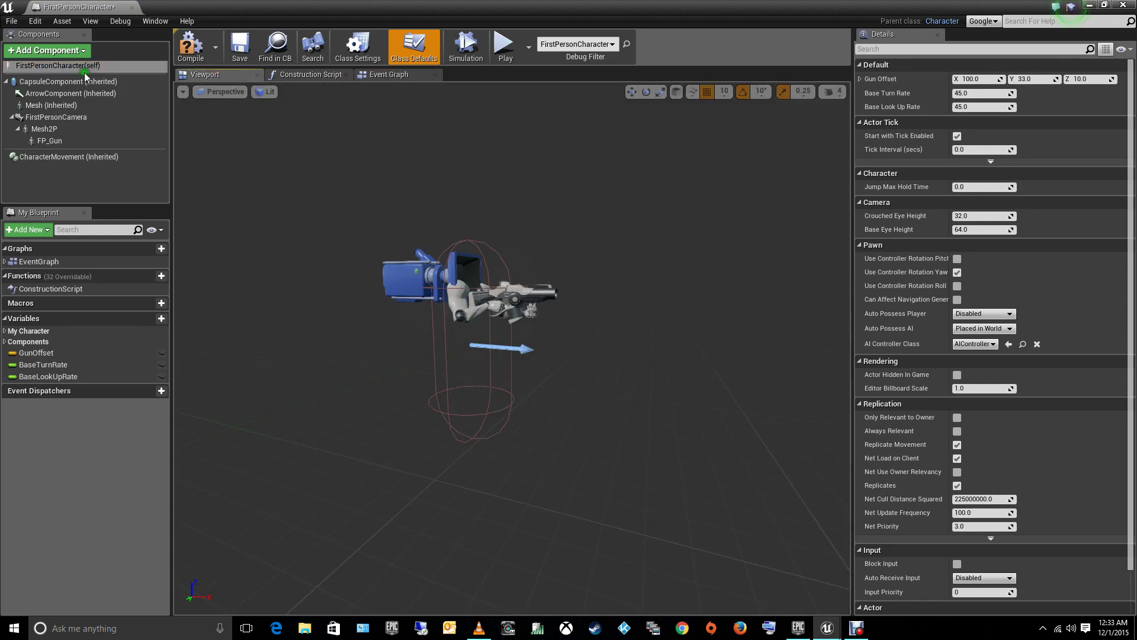
pyautogui.click(71, 51)
pyautogui.write('mesh')
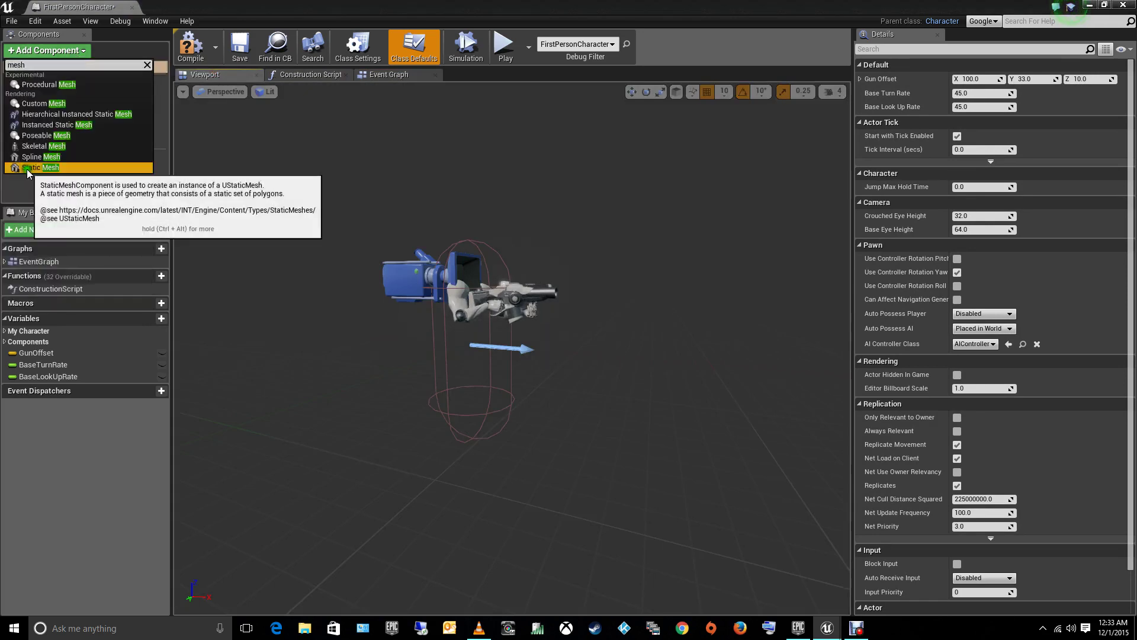
pyautogui.click(27, 168)
pyautogui.write('3r')
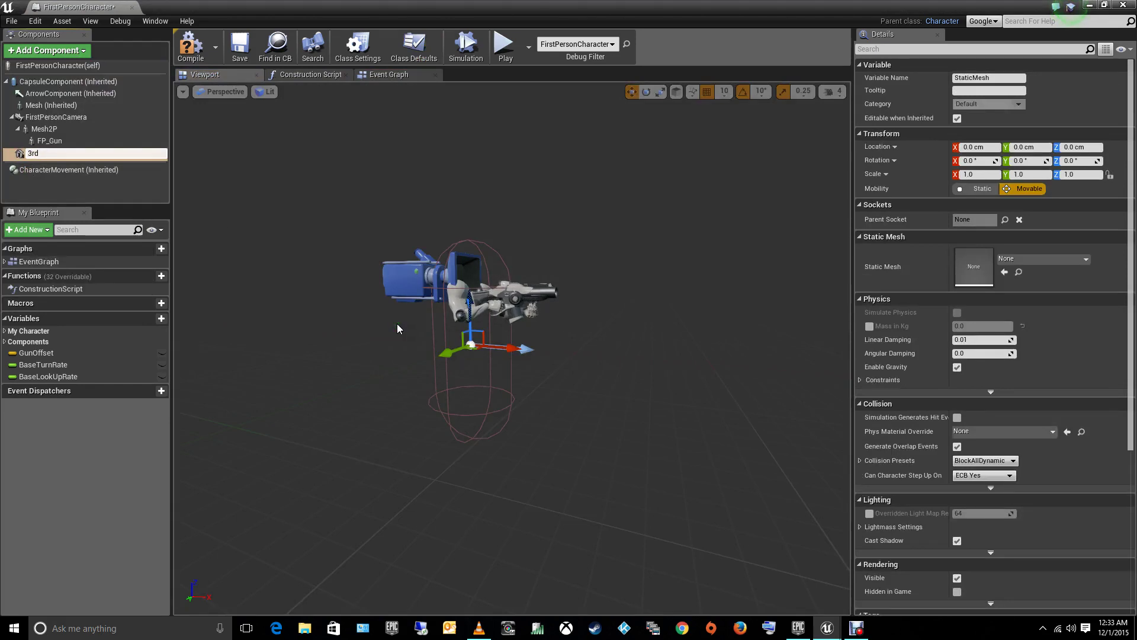
pyautogui.write('dBod')
pyautogui.write('yMesh')
pyautogui.press('Return')
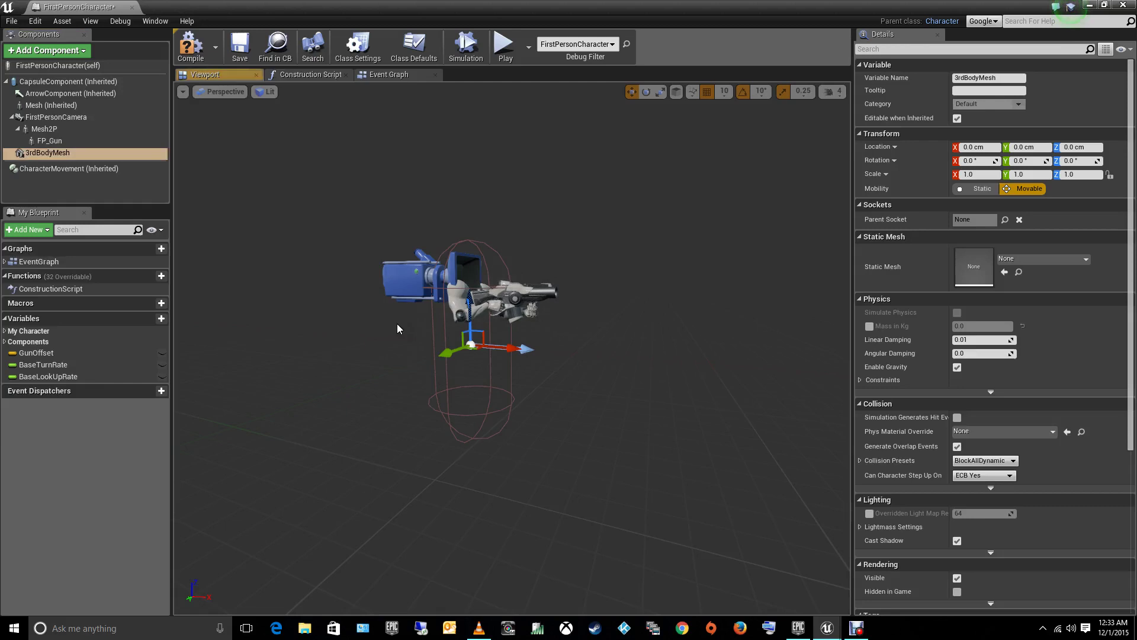
# Step: Give 3rdBodyMesh the 1M_Cube mesh and scale it to roughly 0.42, 0.42, 1.66
pyautogui.click(1034, 257)
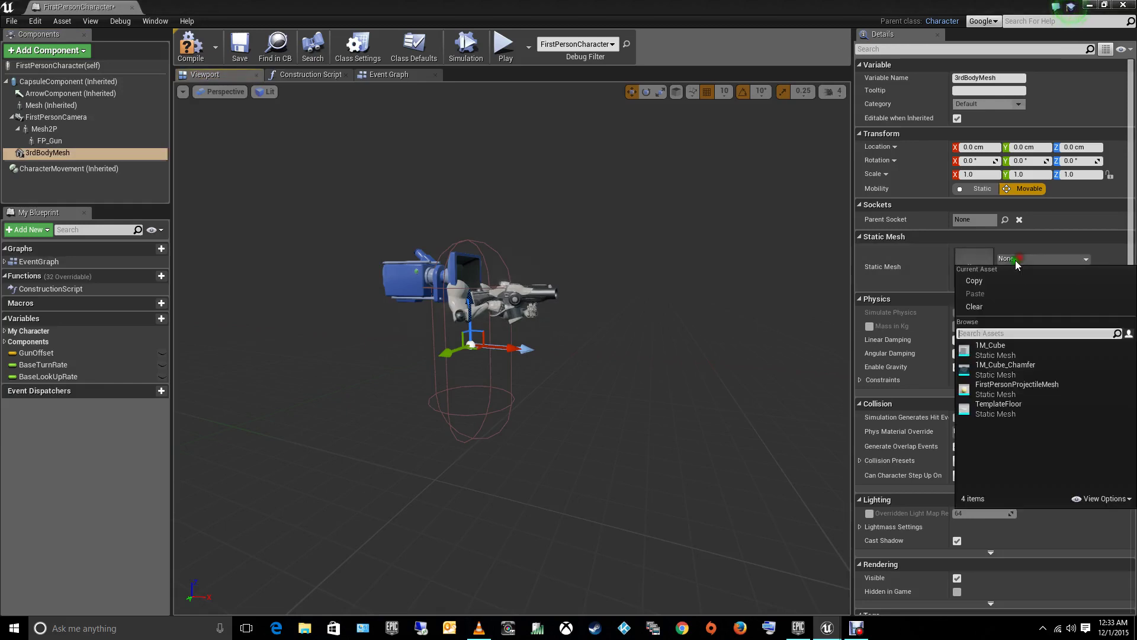
pyautogui.click(995, 352)
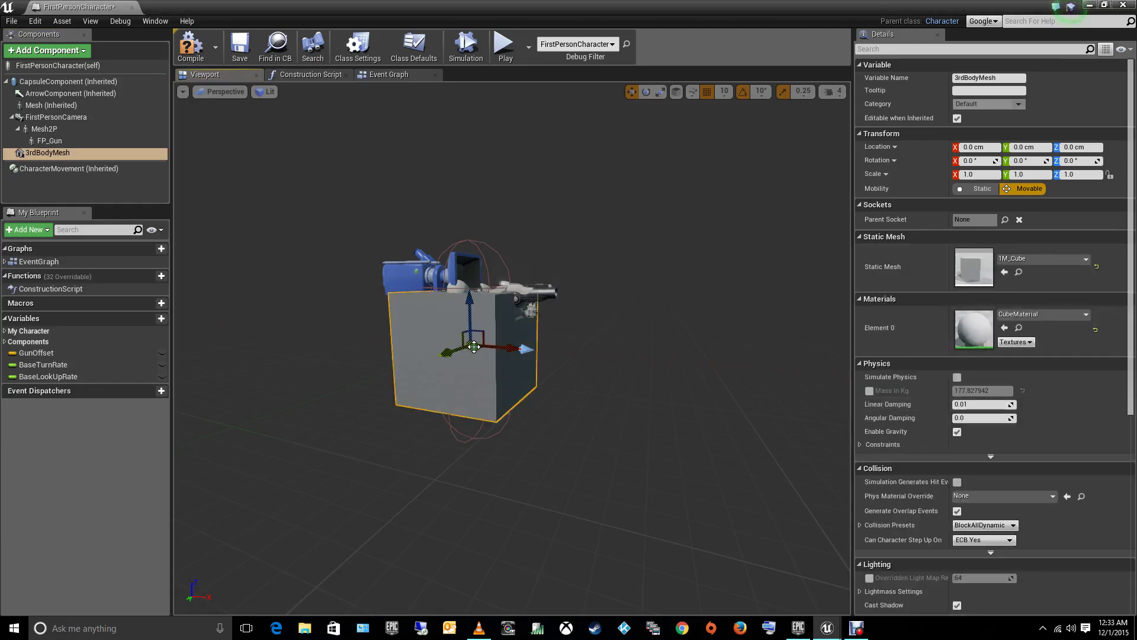
pyautogui.press('r')
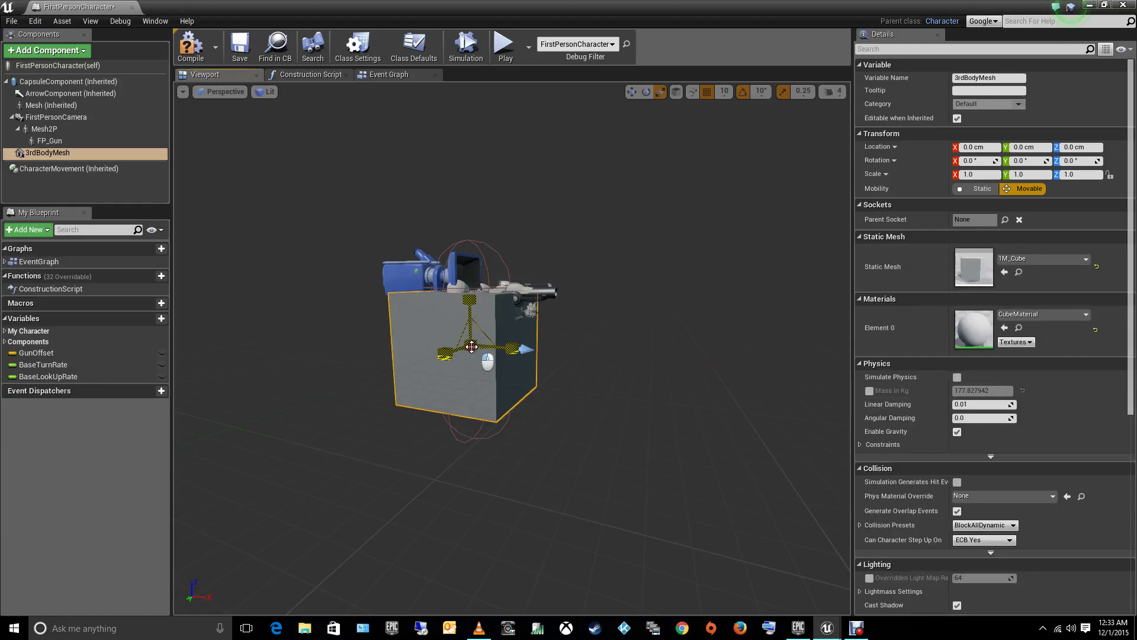
pyautogui.moveTo(472, 345); pyautogui.dragTo(474, 368)
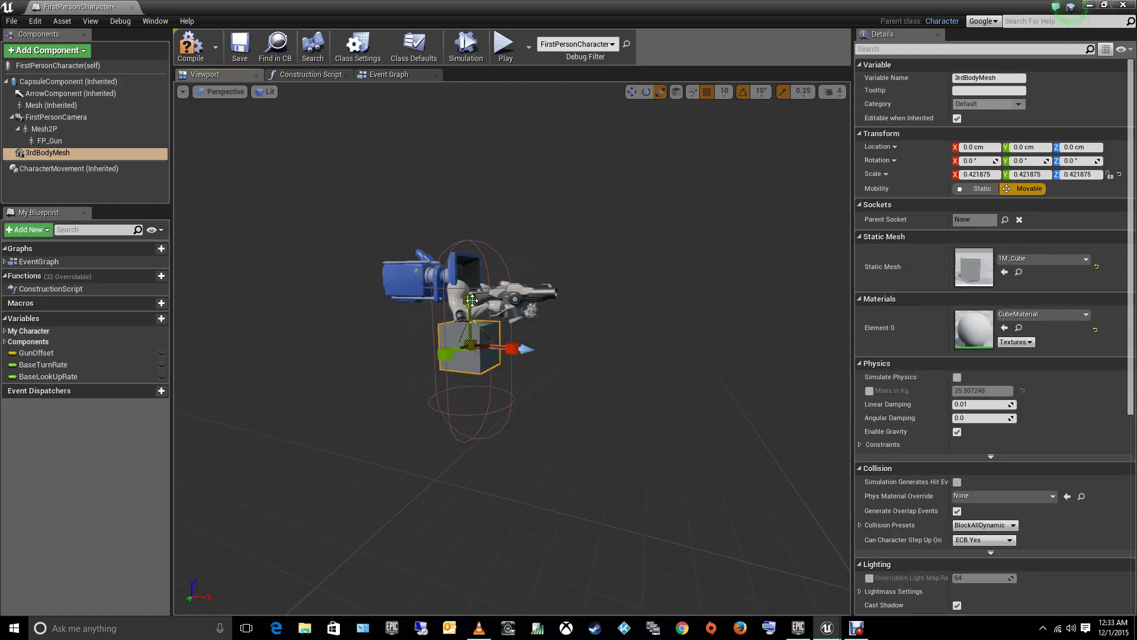
pyautogui.moveTo(472, 299); pyautogui.dragTo(474, 248)
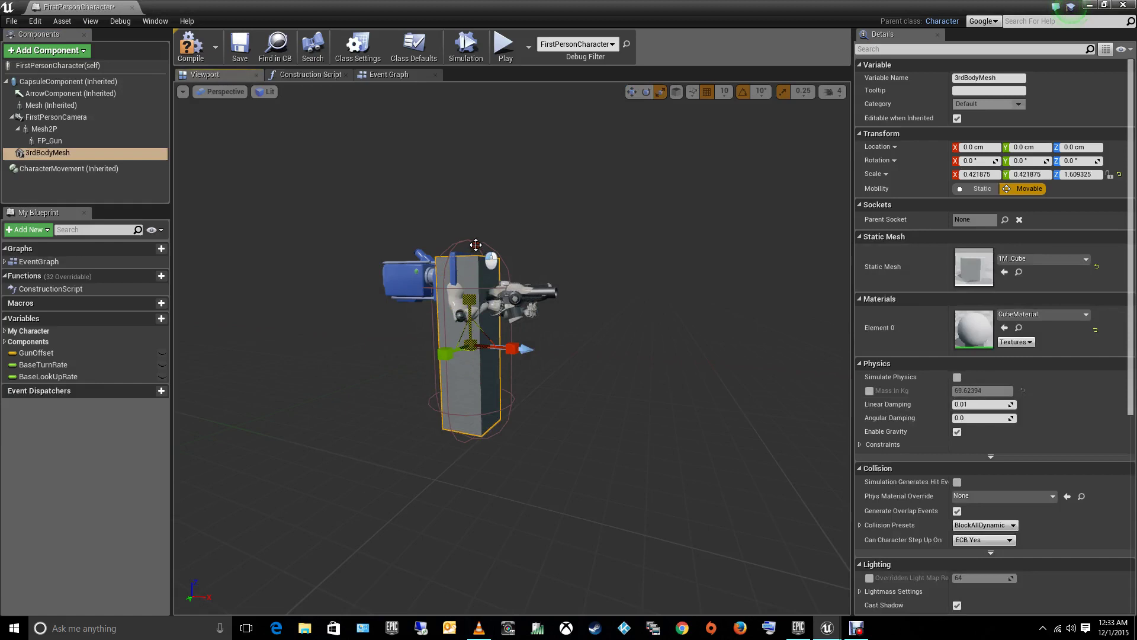
pyautogui.moveTo(480, 240); pyautogui.dragTo(480, 239)
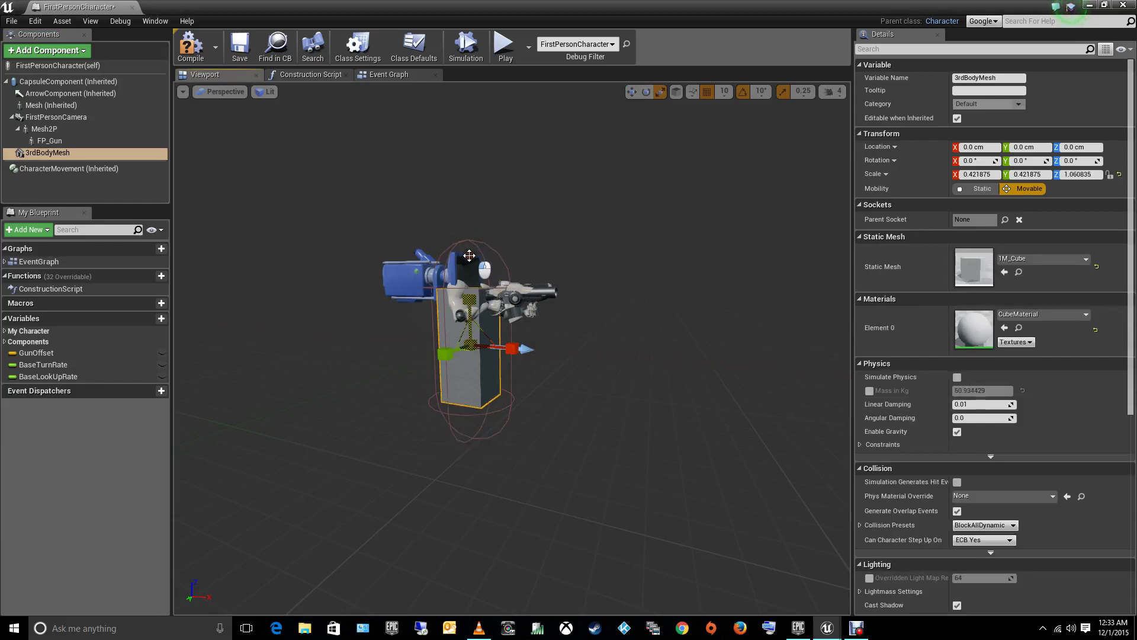
pyautogui.moveTo(475, 245); pyautogui.dragTo(484, 235)
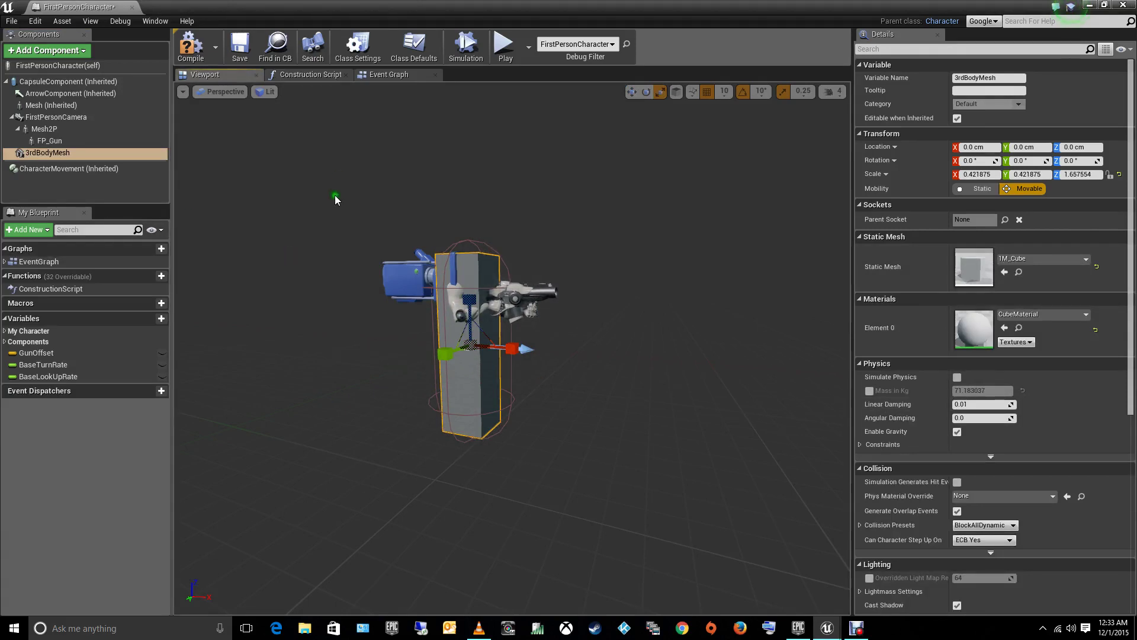
# Step: Switch to the Event Graph, pan it, preview the action list, and briefly check the Viewport
pyautogui.click(391, 76)
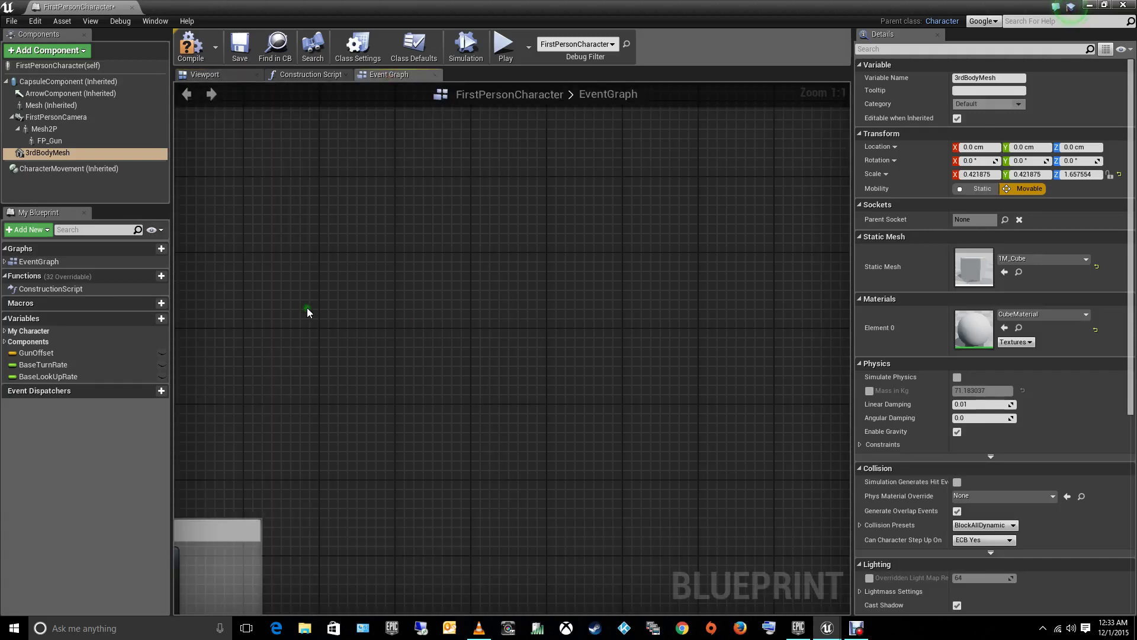
pyautogui.moveTo(307, 311)
pyautogui.mouseDown(button='right')
pyautogui.moveTo(369, 431)
pyautogui.moveTo(293, 344)
pyautogui.mouseUp(button='right')
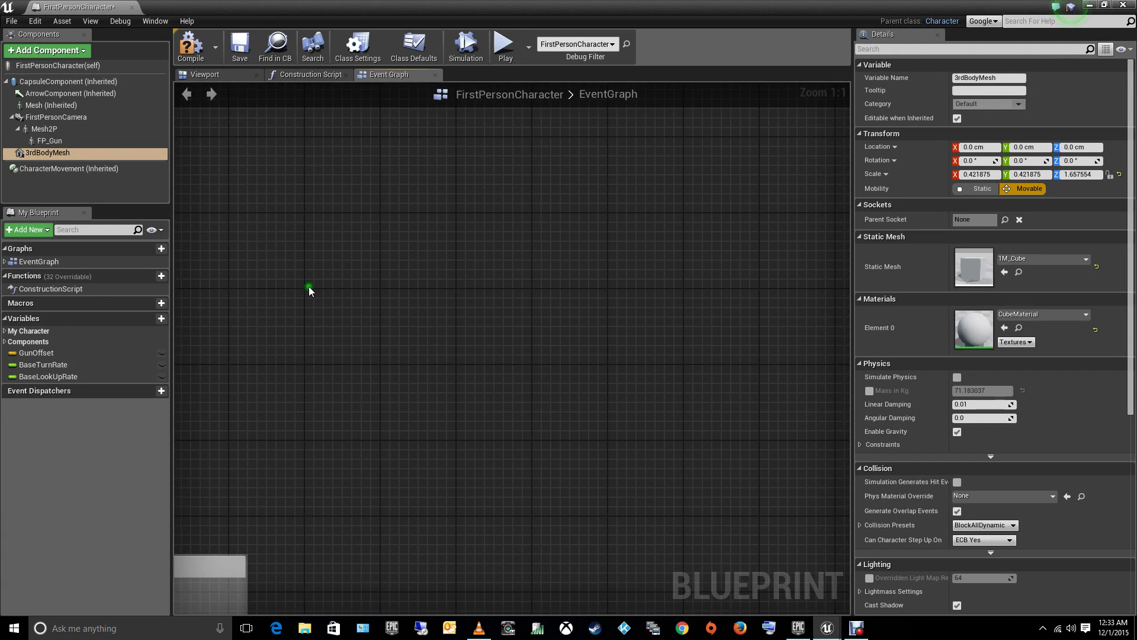
pyautogui.rightClick(310, 290)
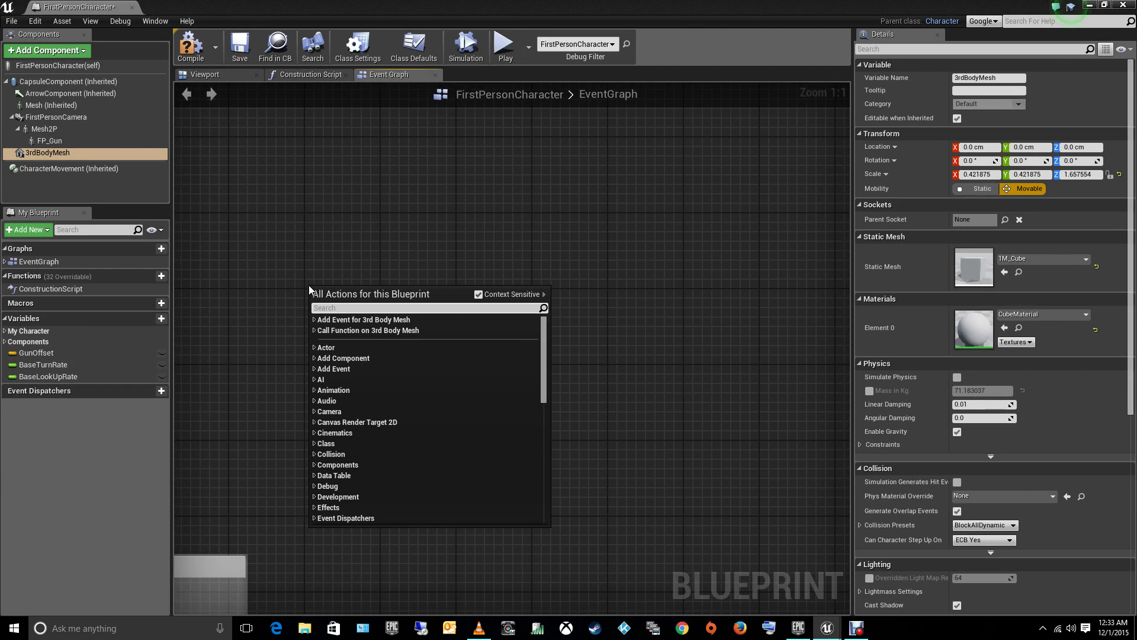
pyautogui.click(206, 76)
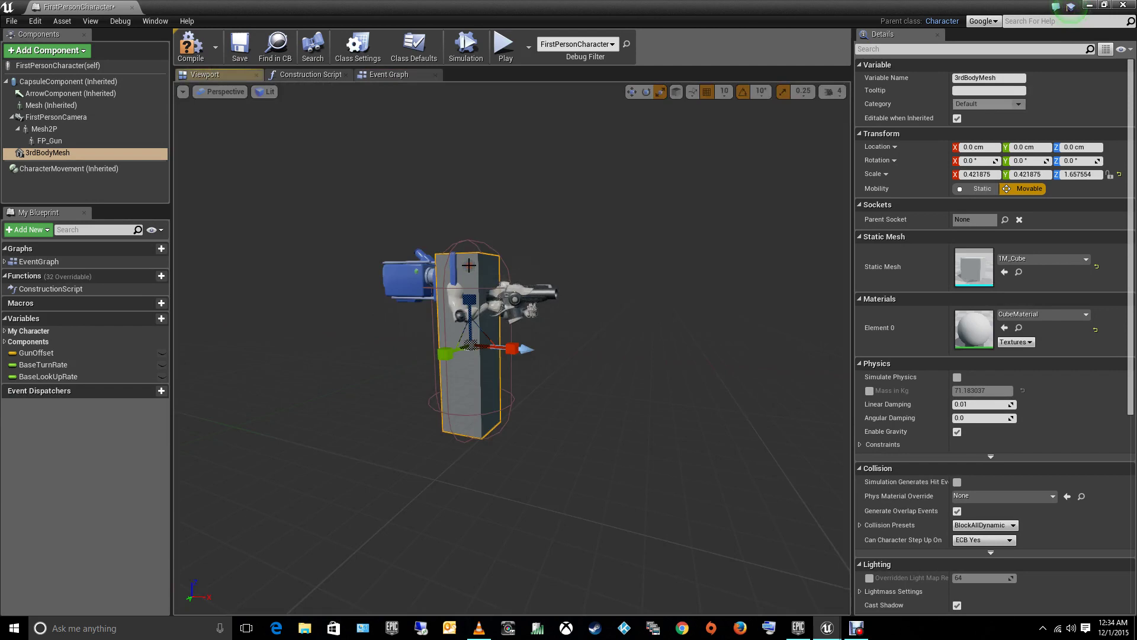
pyautogui.click(388, 77)
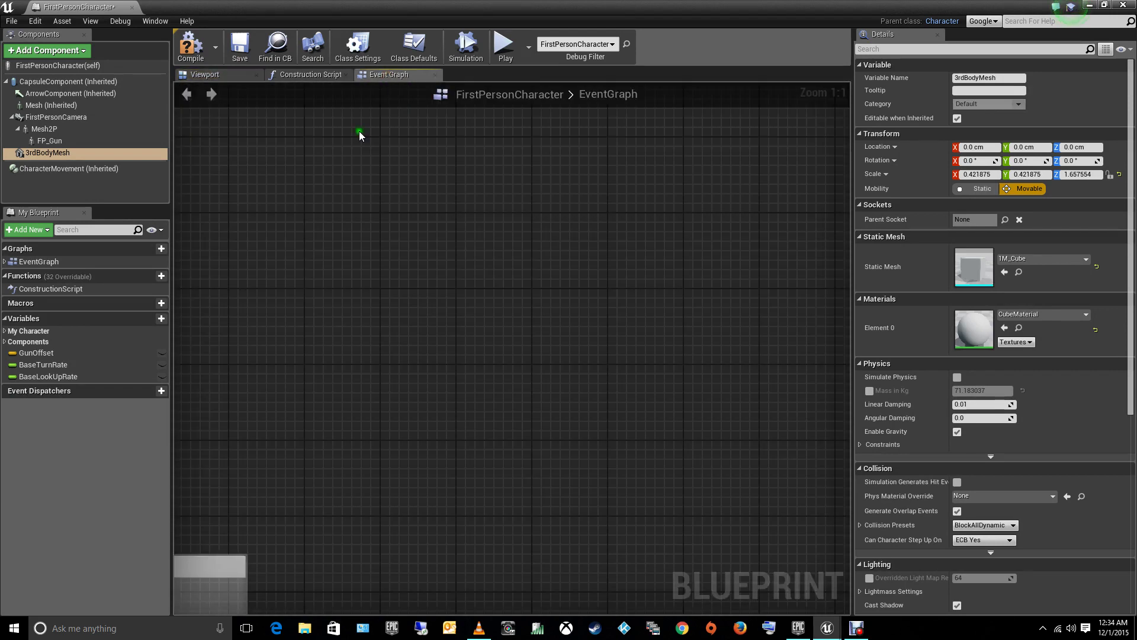
# Step: Add a First Person Camera reference feeding a Move Component To node targeting -200, 100, 65
pyautogui.click(52, 118)
pyautogui.moveTo(52, 118)
pyautogui.mouseDown()
pyautogui.moveTo(344, 365)
pyautogui.moveTo(424, 300)
pyautogui.mouseUp()
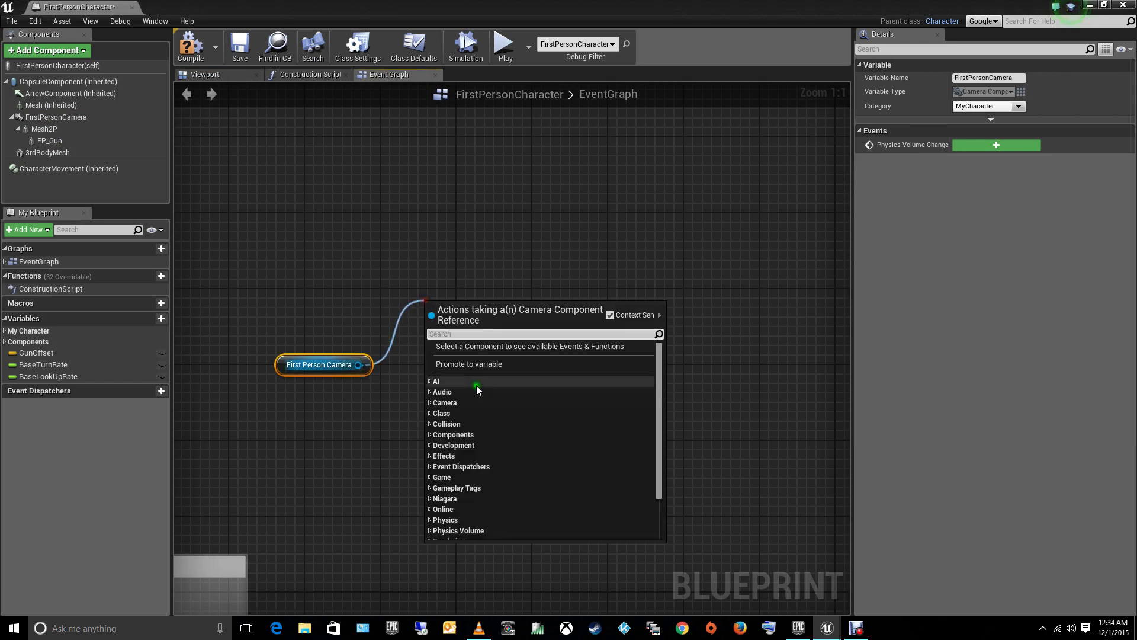
pyautogui.write('move')
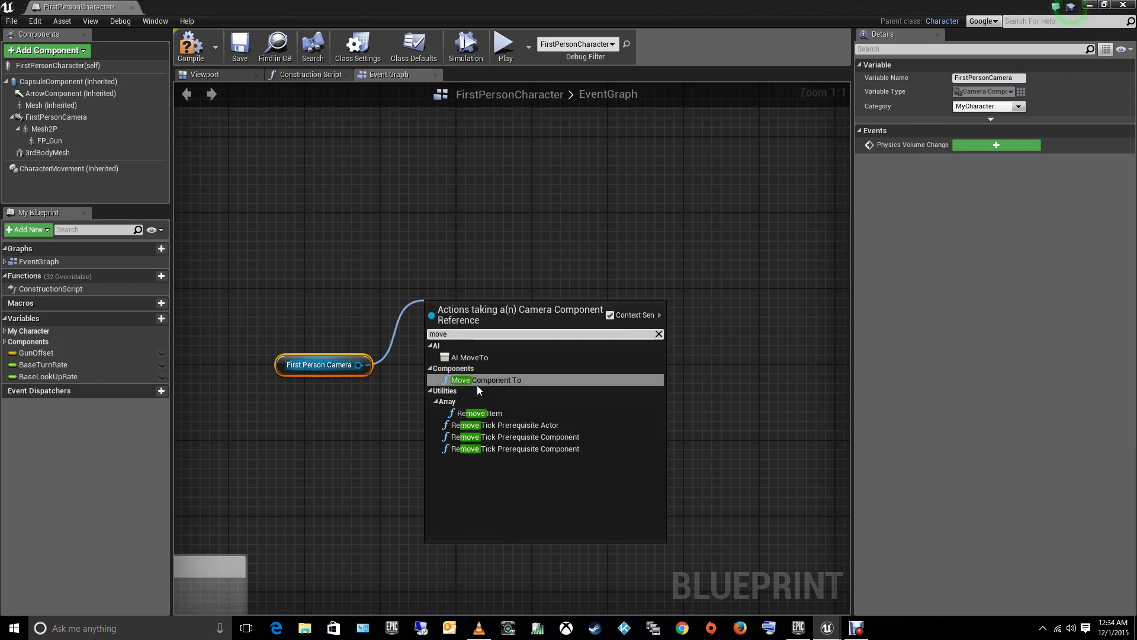
pyautogui.write(' com')
pyautogui.click(534, 355)
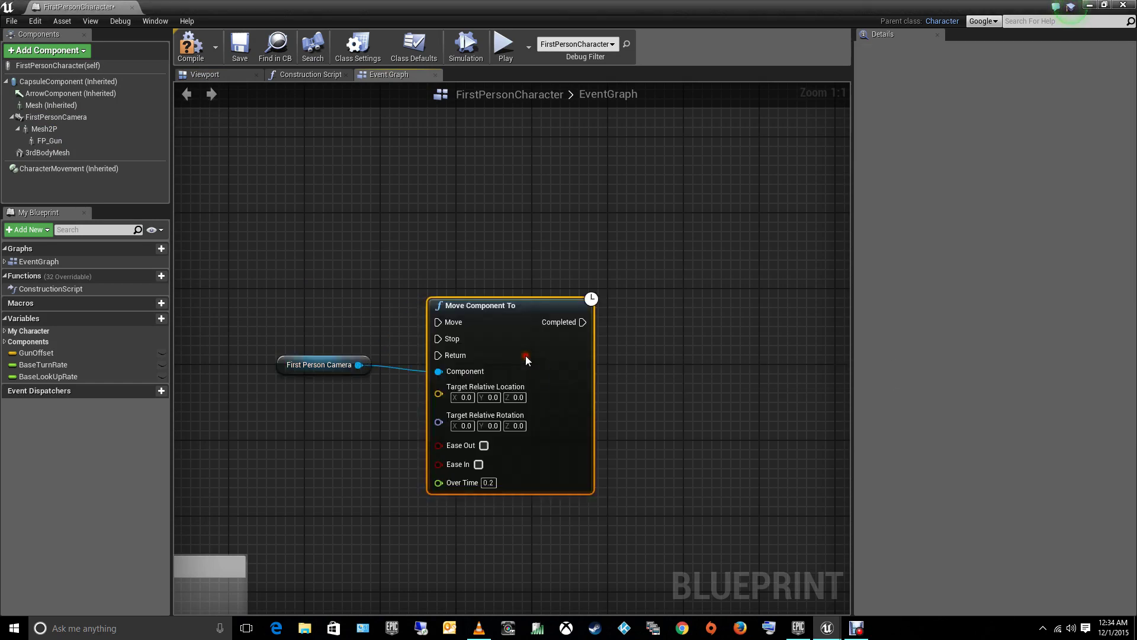
pyautogui.click(470, 397)
pyautogui.write('-2')
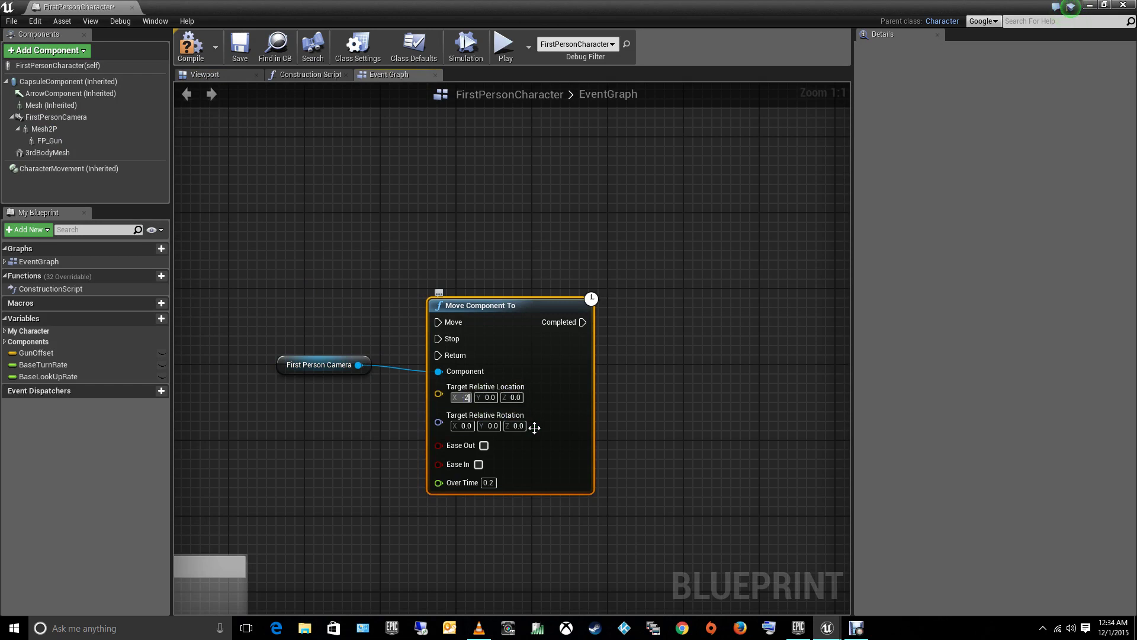
pyautogui.write('00')
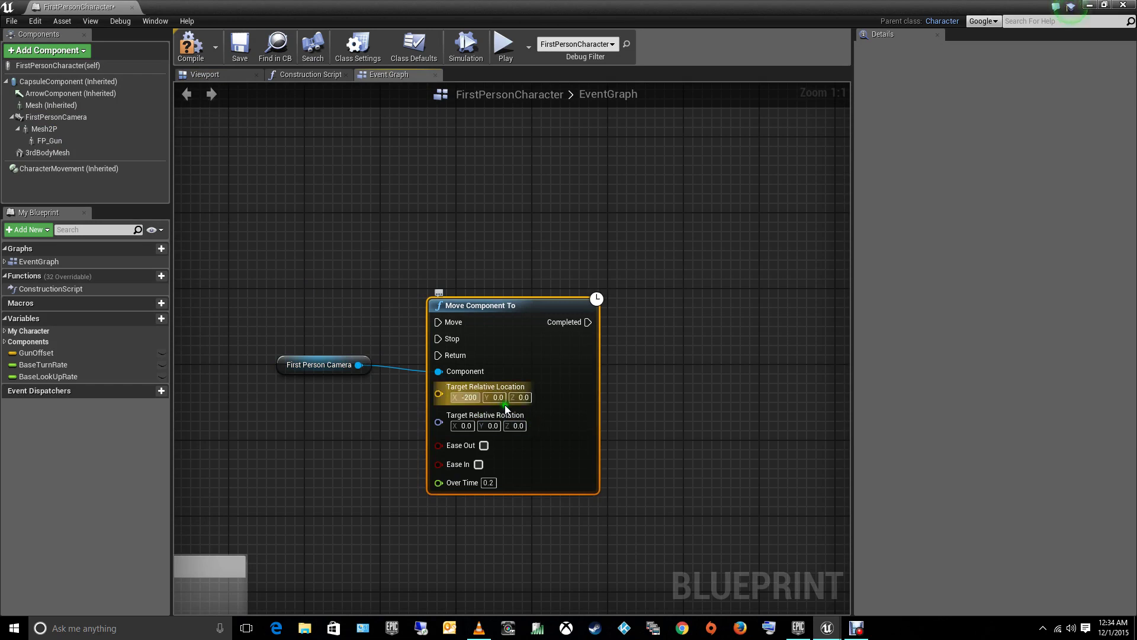
pyautogui.press('Tab')
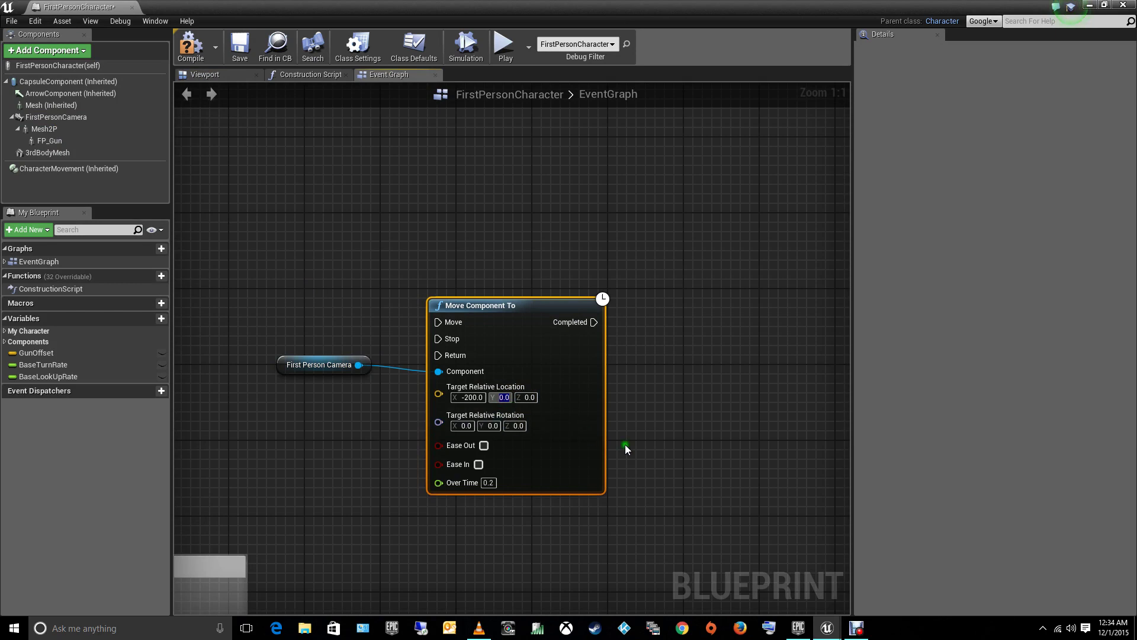
pyautogui.write('100')
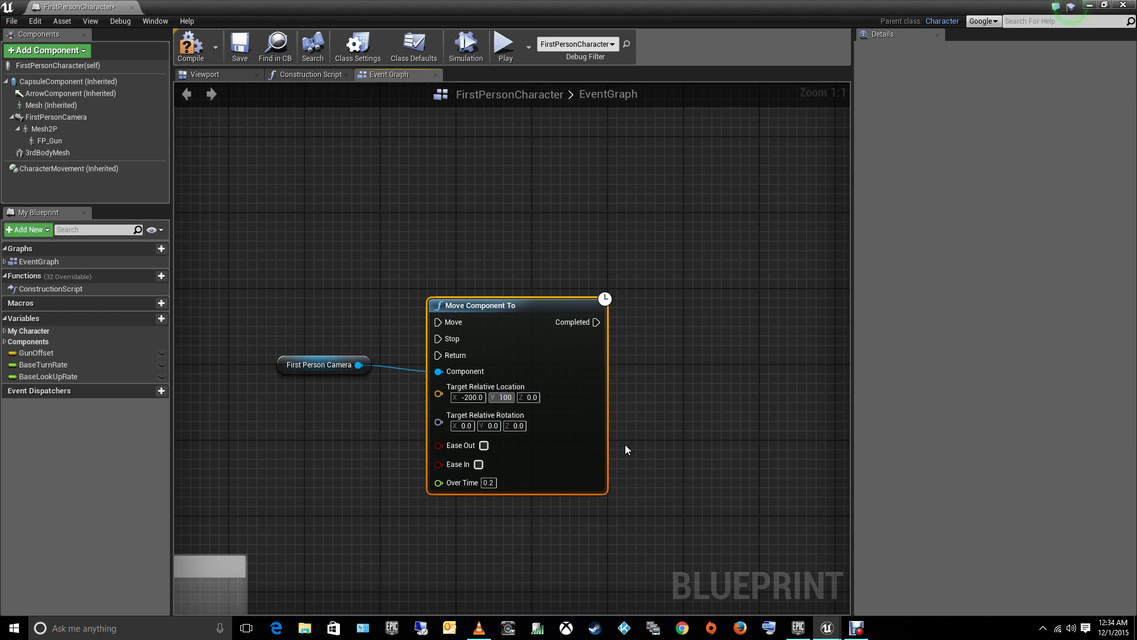
pyautogui.press('Tab')
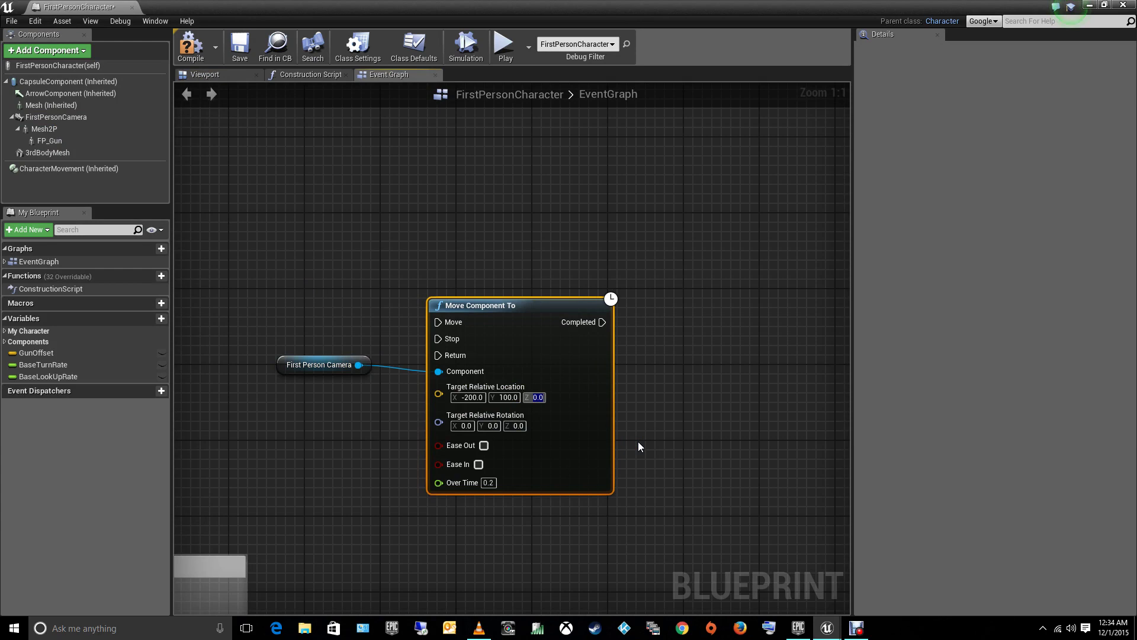
pyautogui.write('64')
pyautogui.press('BackSpace')
pyautogui.write('5')
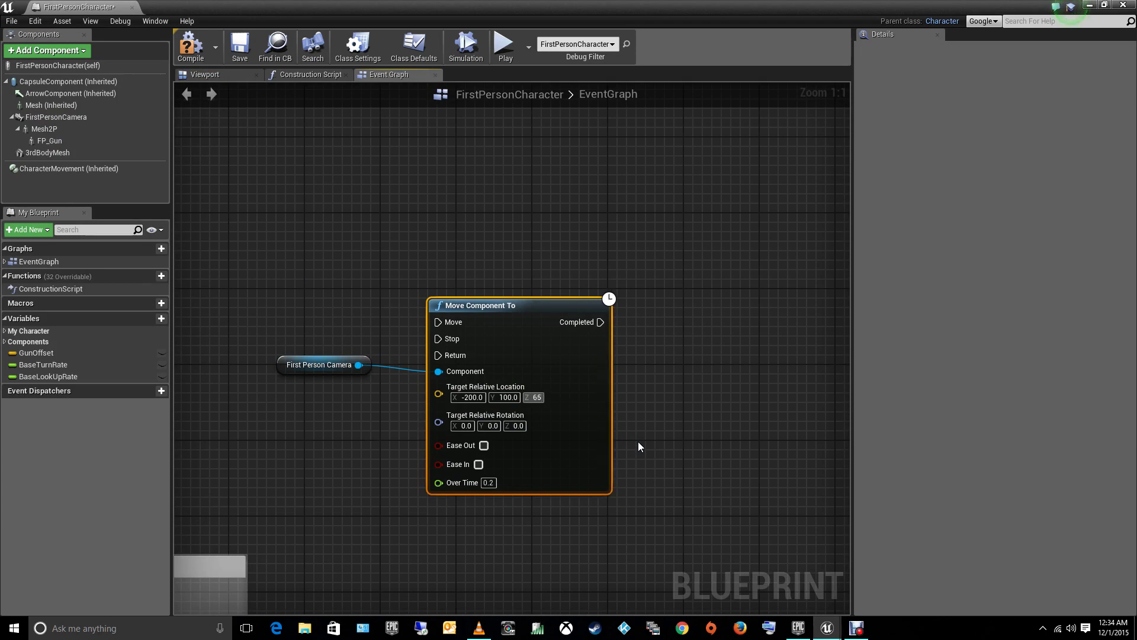
# Step: Check FirstPersonCamera's Location Z of 64 and set the node's target Z to 64
pyautogui.click(45, 120)
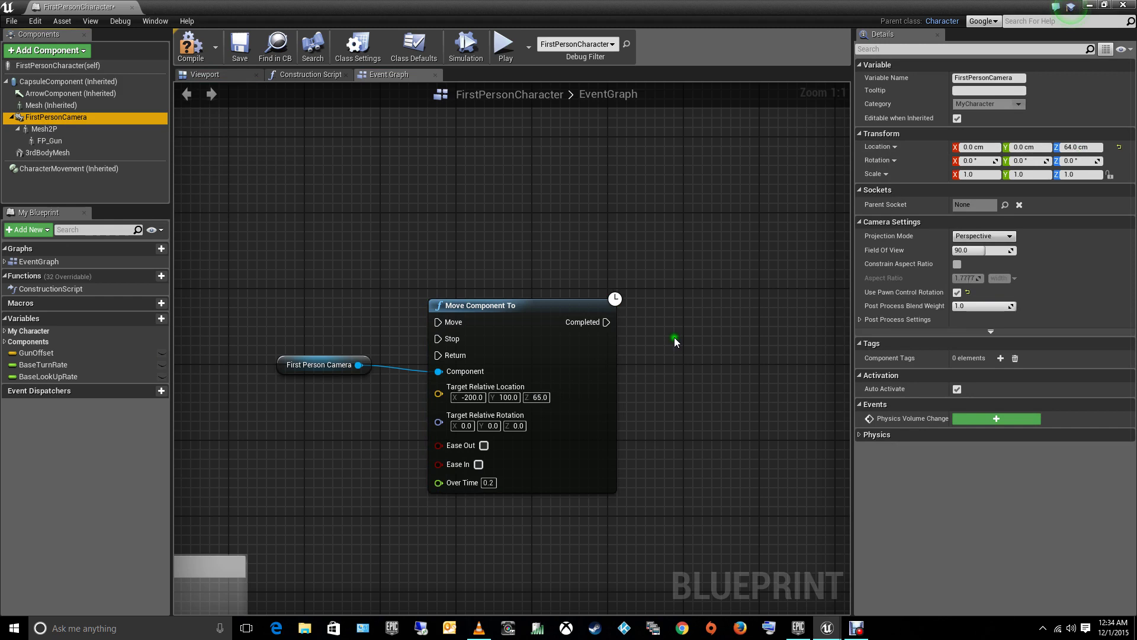
pyautogui.click(540, 397)
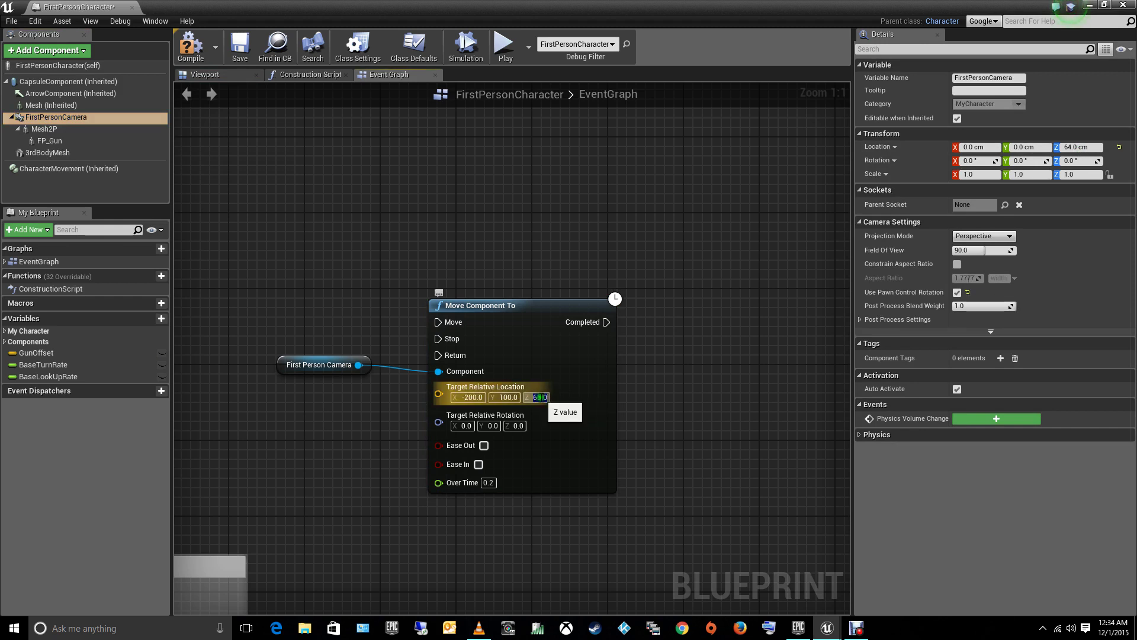
pyautogui.write('60')
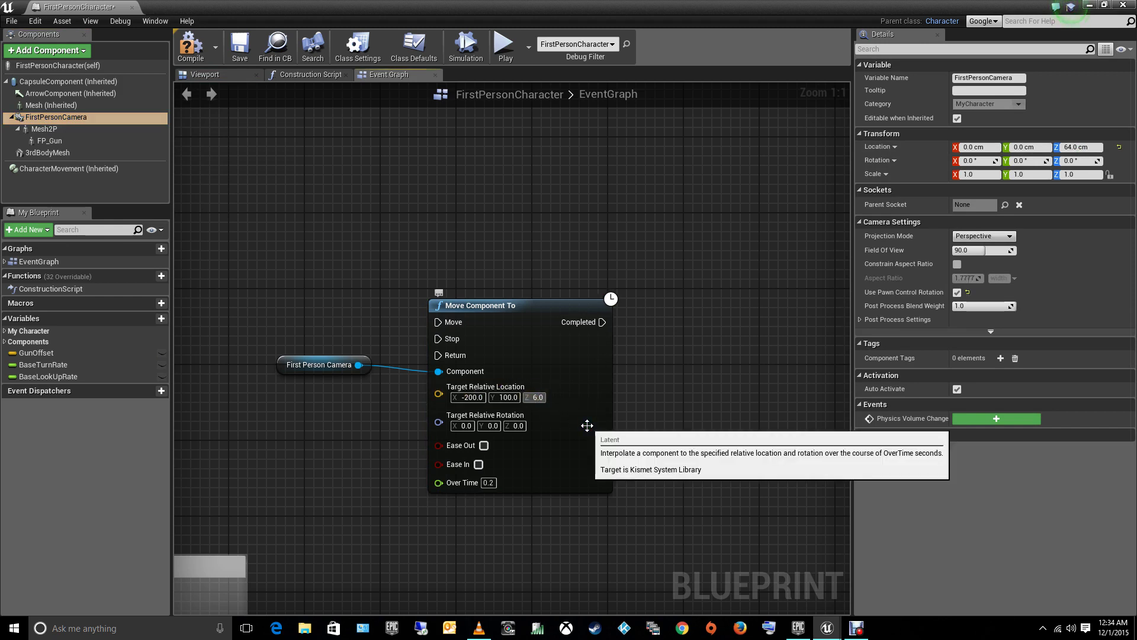
pyautogui.write('4')
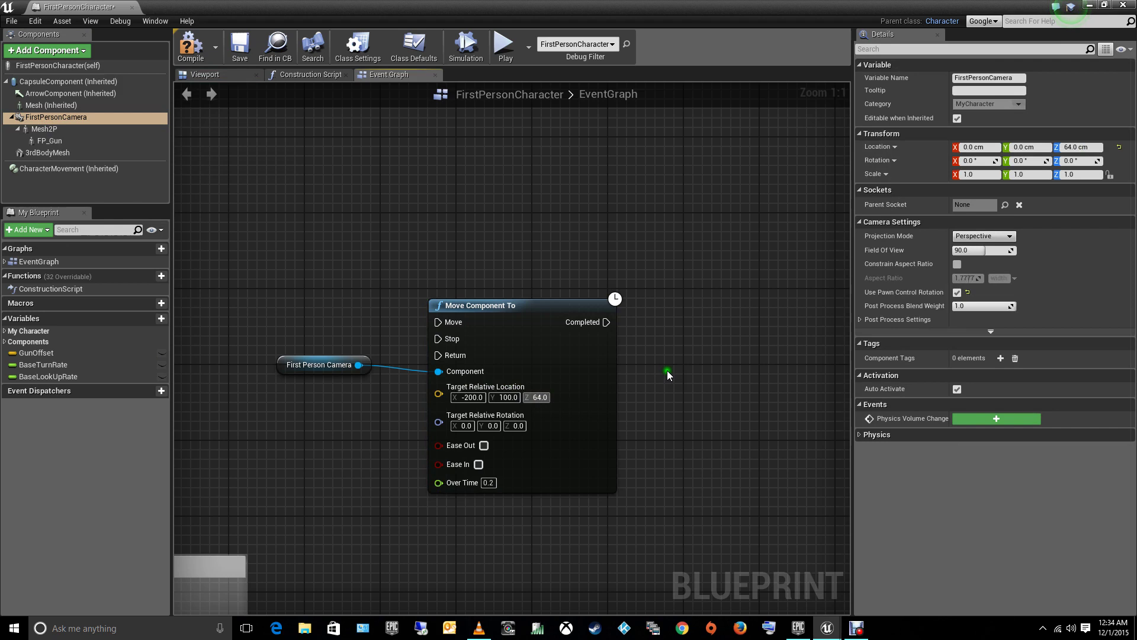
pyautogui.click(668, 371)
# Step: Add a key 2 keyboard event node to the event graph
pyautogui.rightClick(271, 300)
pyautogui.write('12')
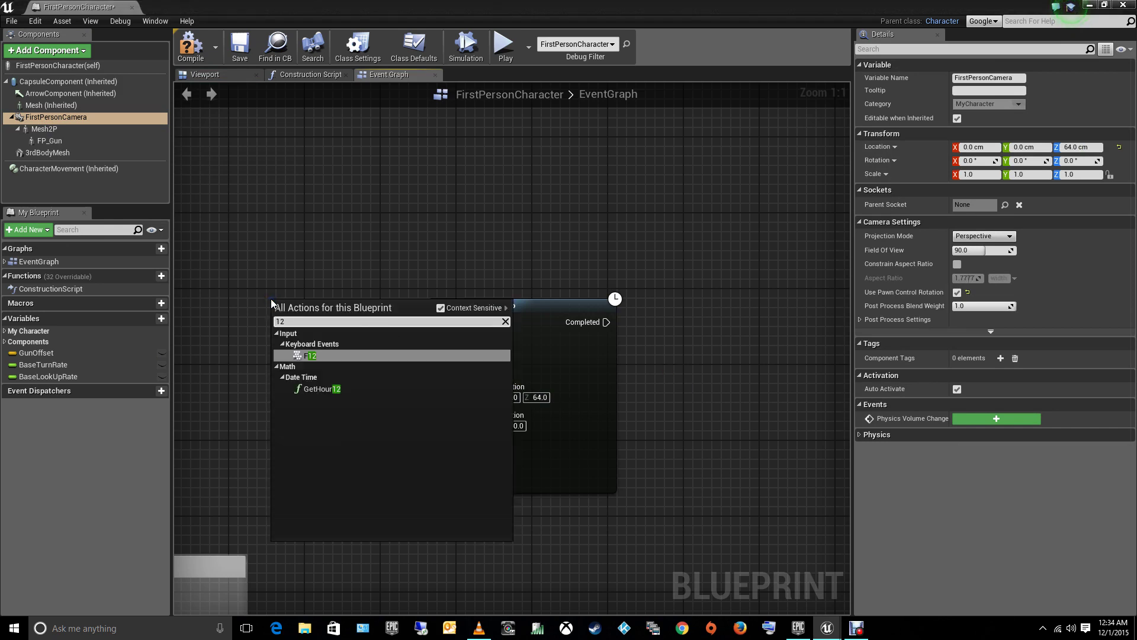
pyautogui.press('BackSpace')
pyautogui.press('BackSpace')
pyautogui.write('2')
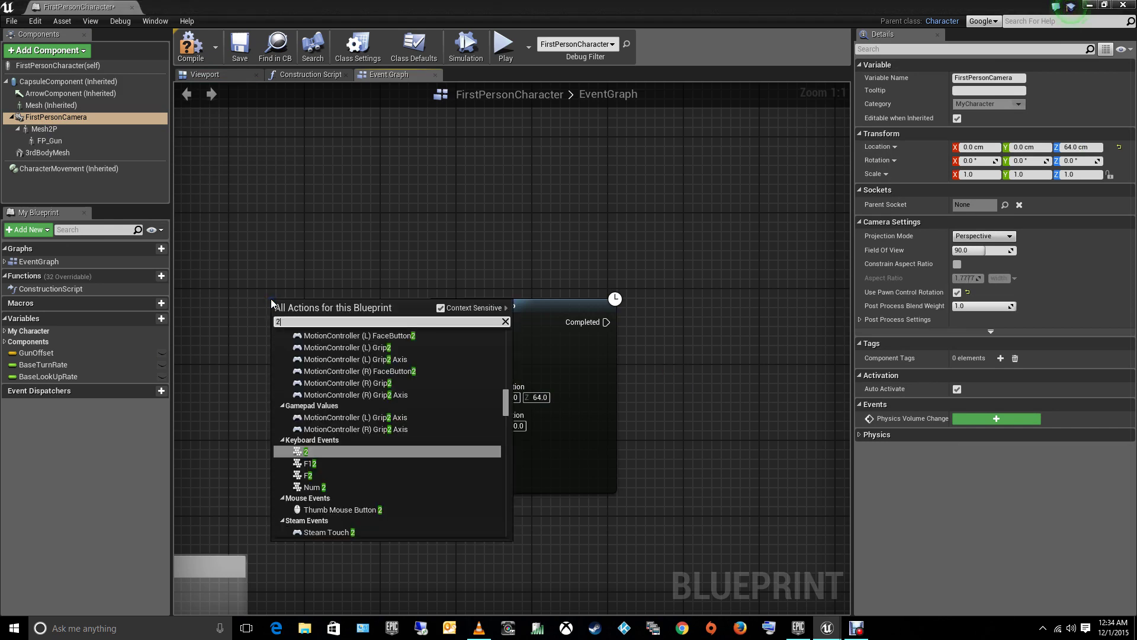
pyautogui.click(307, 452)
# Step: Wire key 2 Pressed to Move Component To and arrange the three nodes neatly
pyautogui.moveTo(294, 308)
pyautogui.mouseDown()
pyautogui.moveTo(294, 249)
pyautogui.moveTo(438, 322)
pyautogui.mouseUp()
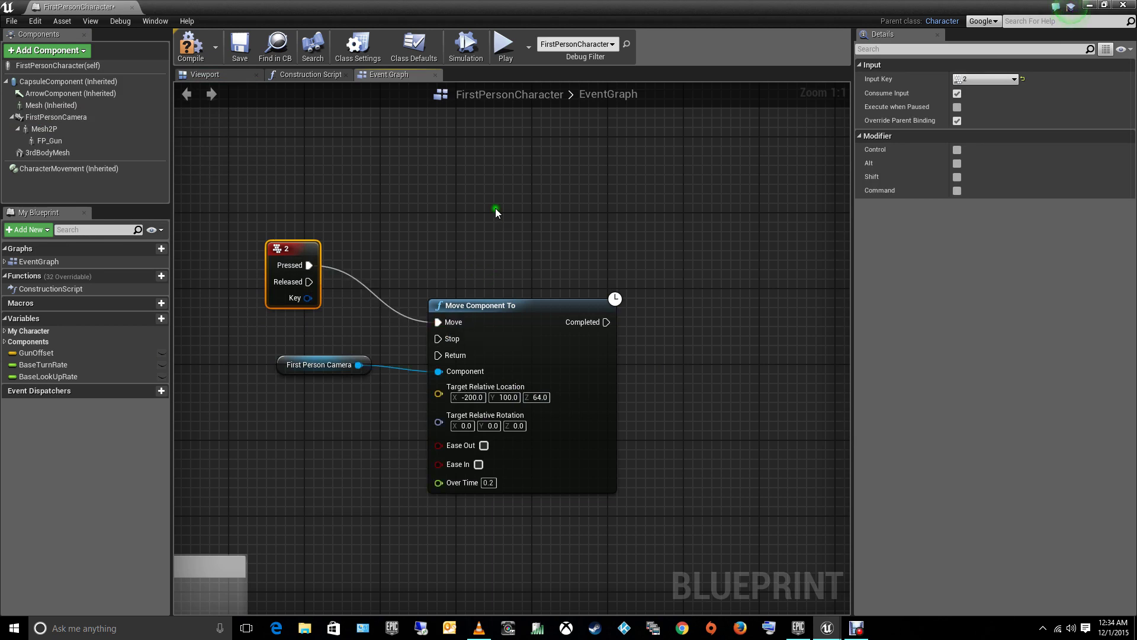
pyautogui.click(494, 208)
pyautogui.moveTo(503, 309); pyautogui.dragTo(473, 206)
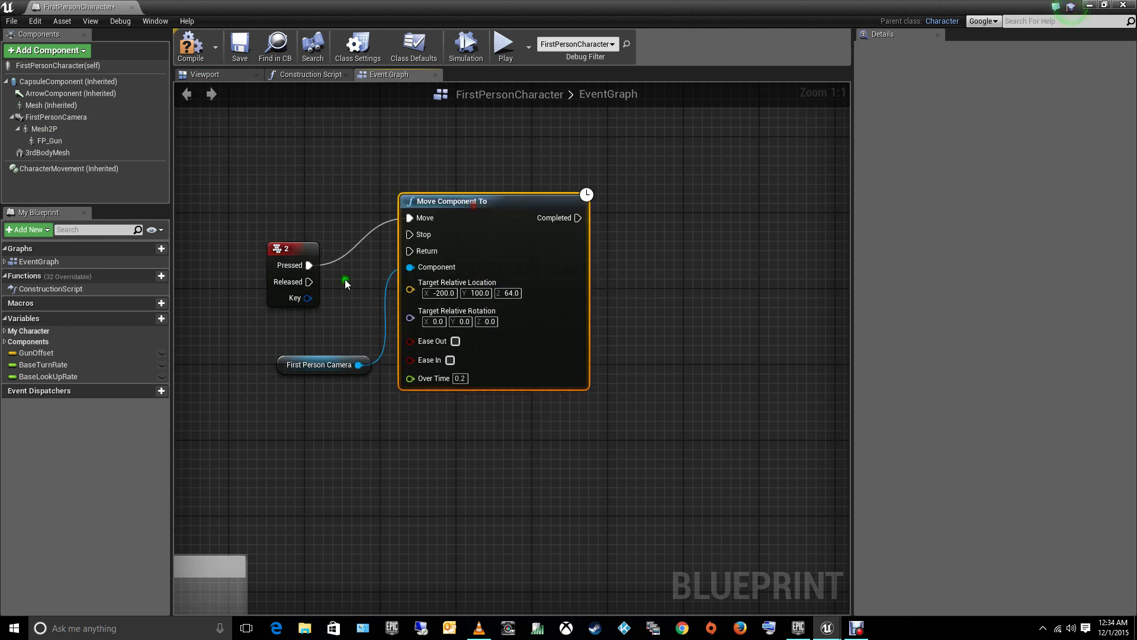
pyautogui.moveTo(289, 271); pyautogui.dragTo(327, 222)
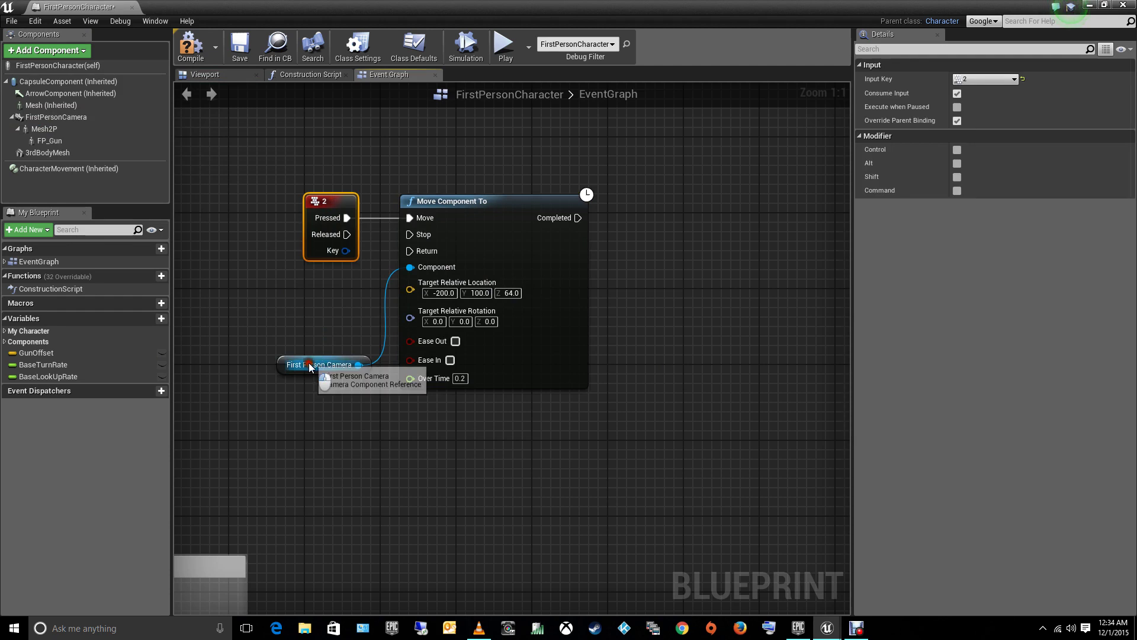
pyautogui.moveTo(307, 365); pyautogui.dragTo(305, 309)
pyautogui.moveTo(520, 485); pyautogui.dragTo(595, 410, button='right')
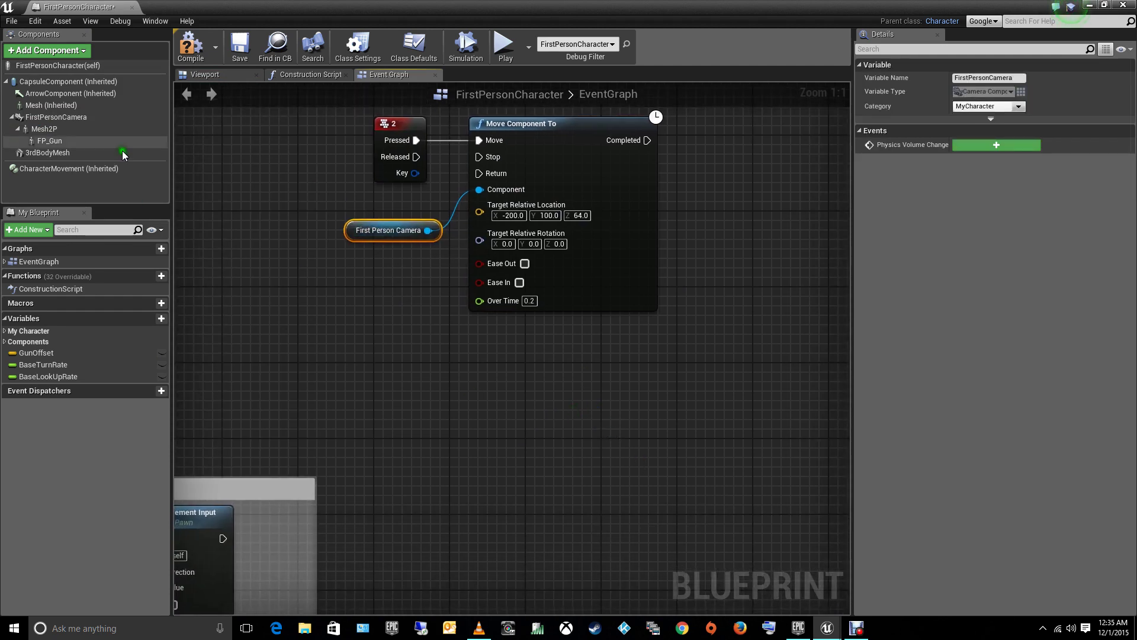
# Step: Add a second First Person Camera reference with a Move Component To node targeting Z 64
pyautogui.moveTo(59, 117); pyautogui.dragTo(448, 424)
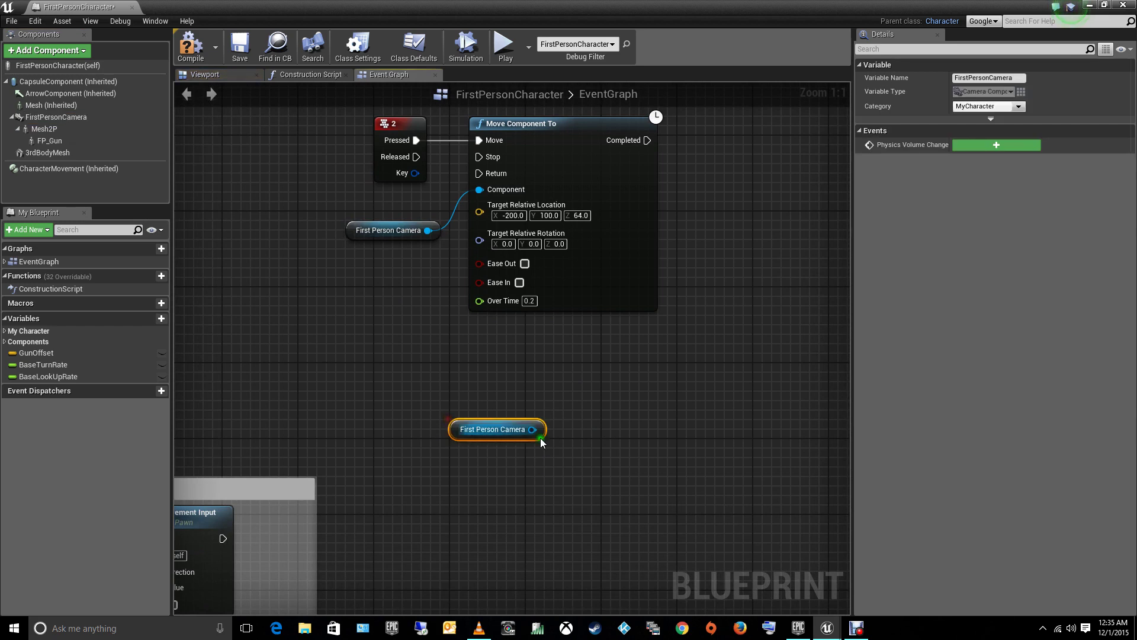
pyautogui.moveTo(532, 430)
pyautogui.mouseDown()
pyautogui.moveTo(472, 487)
pyautogui.moveTo(609, 478)
pyautogui.mouseUp()
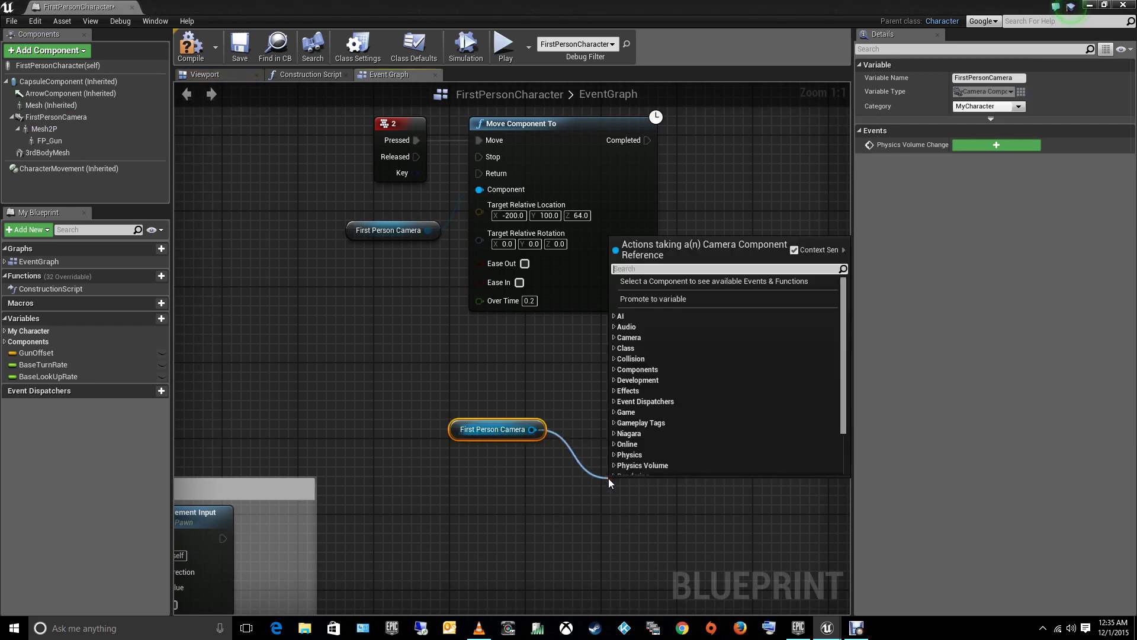
pyautogui.write('move com')
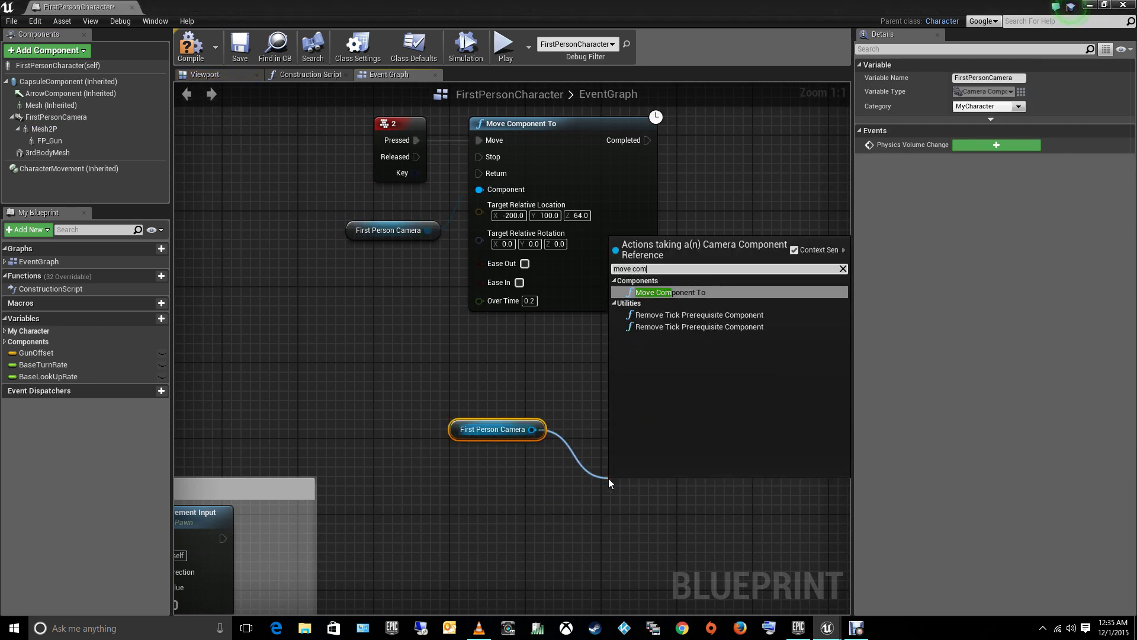
pyautogui.press('Return')
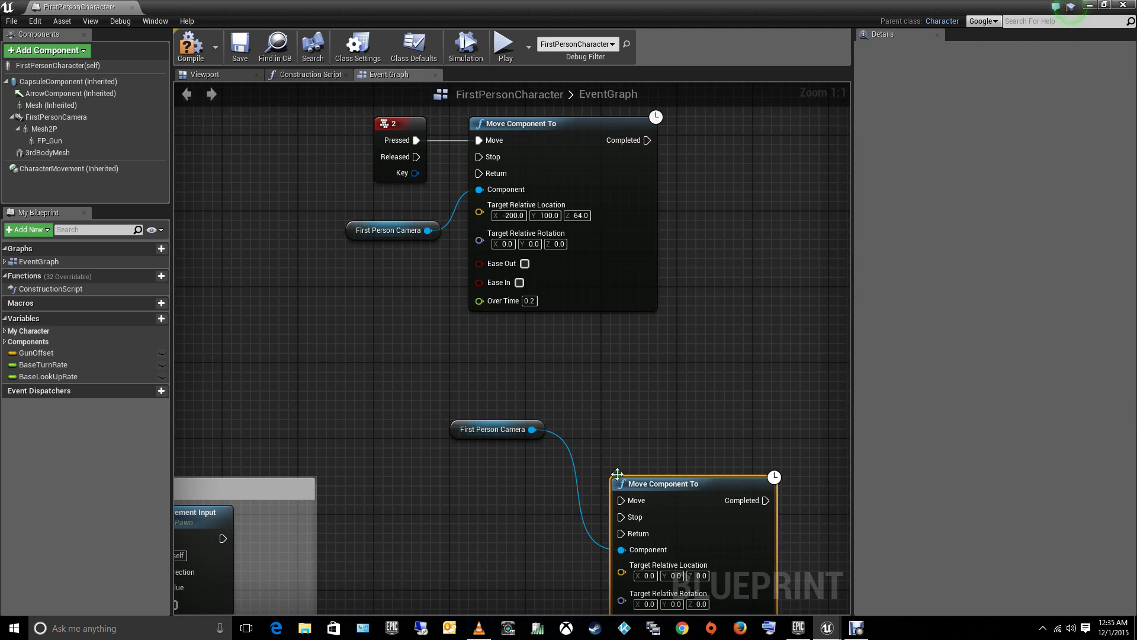
pyautogui.moveTo(653, 484); pyautogui.dragTo(654, 408)
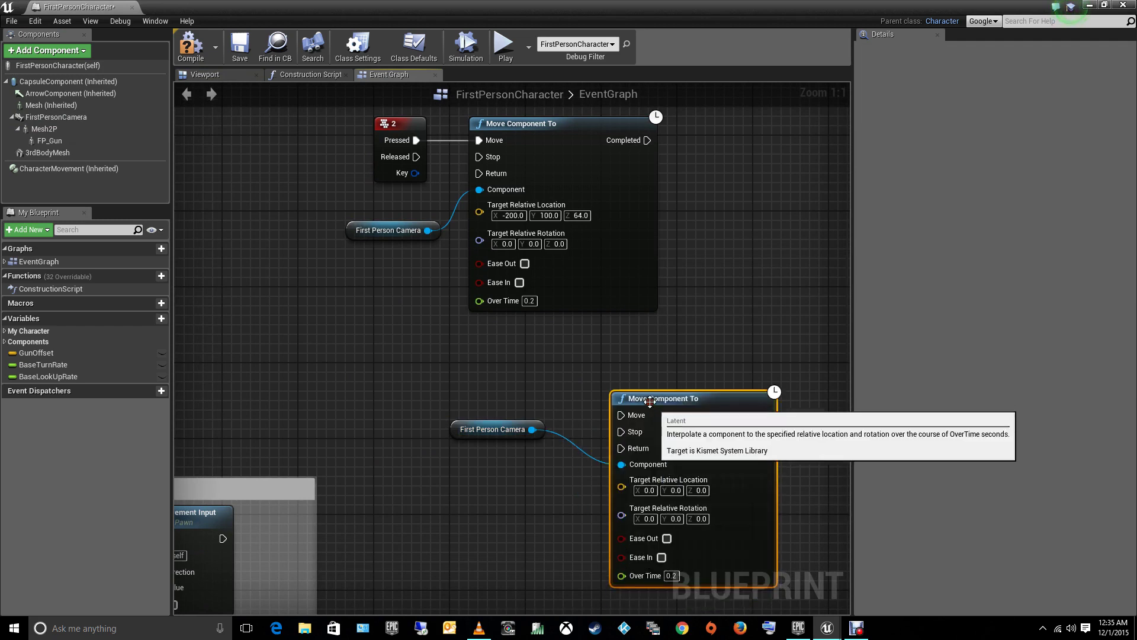
pyautogui.click(700, 489)
pyautogui.write('64')
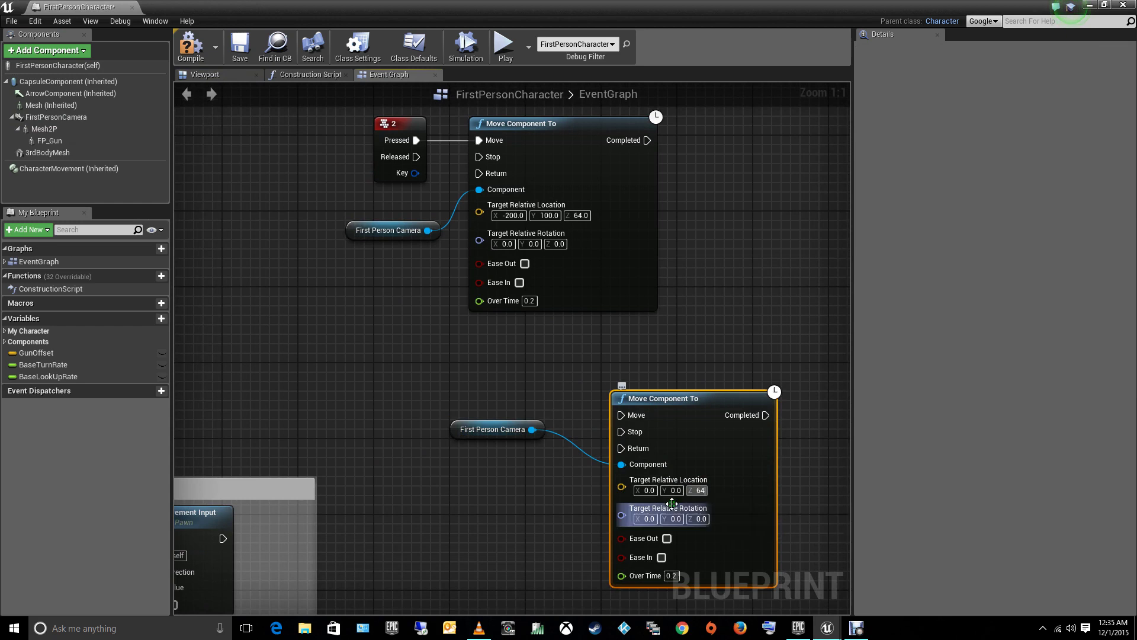
# Step: Add a key 3 event and wire its Pressed to the second Move Component To
pyautogui.click(67, 122)
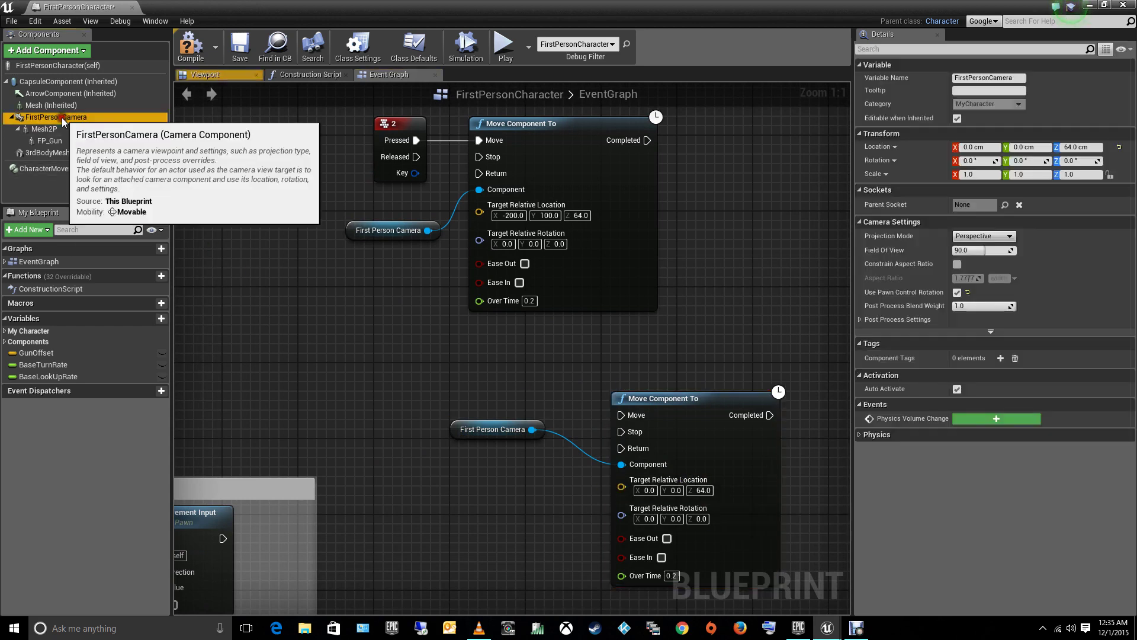
pyautogui.rightClick(471, 401)
pyautogui.write('3')
pyautogui.click(507, 308)
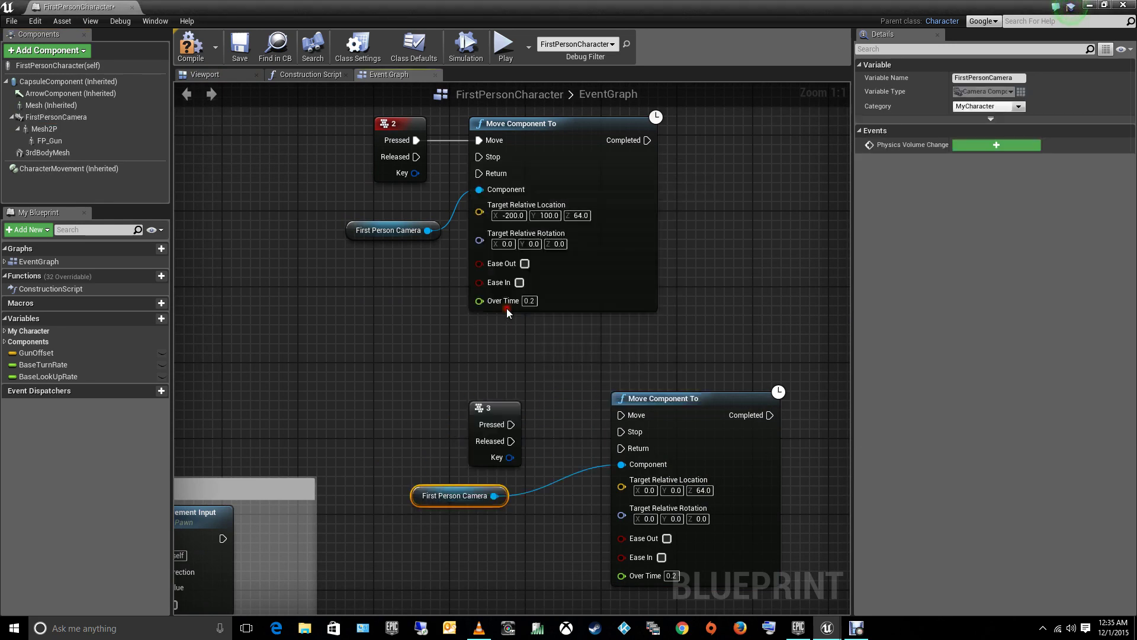
pyautogui.moveTo(622, 420); pyautogui.dragTo(622, 415)
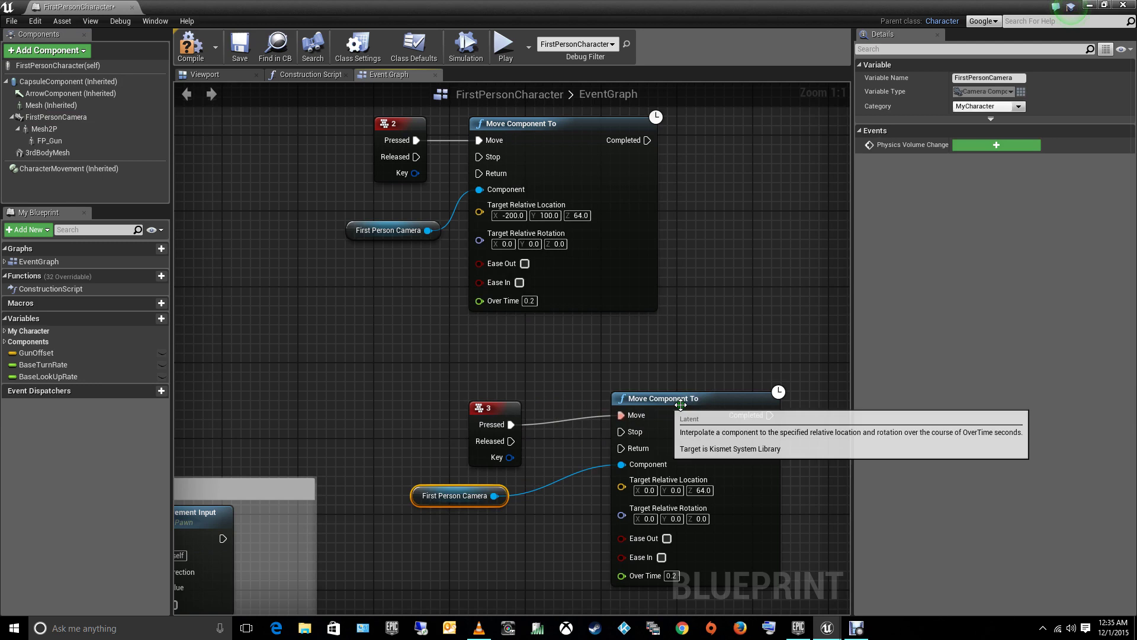
pyautogui.click(691, 330)
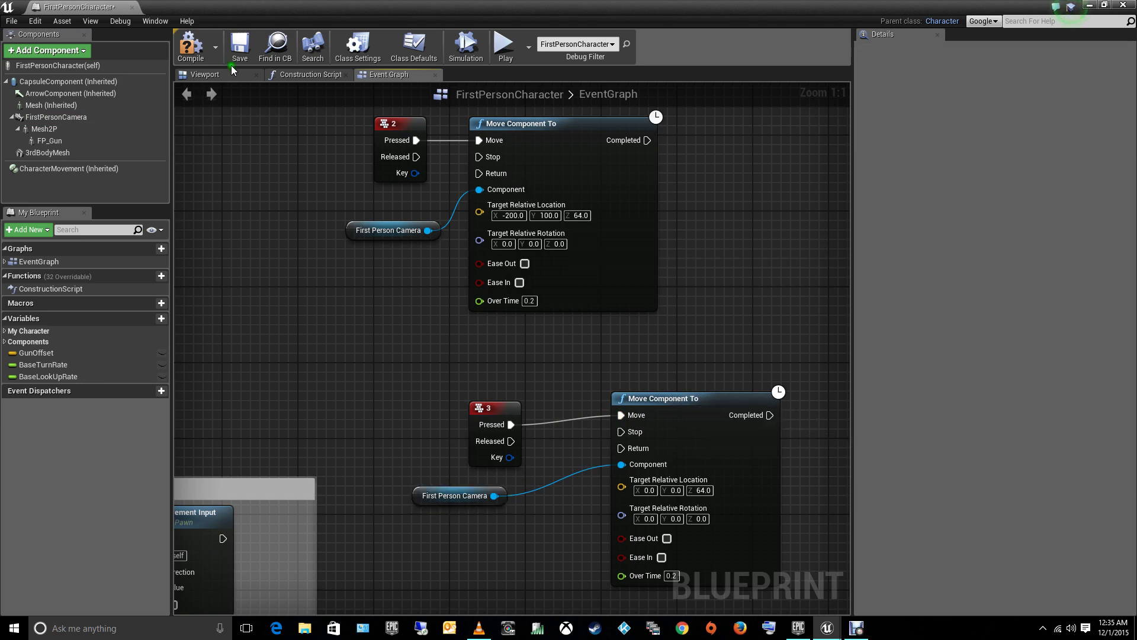
# Step: Close the blueprint editor and start playing the level
pyautogui.click(1130, 4)
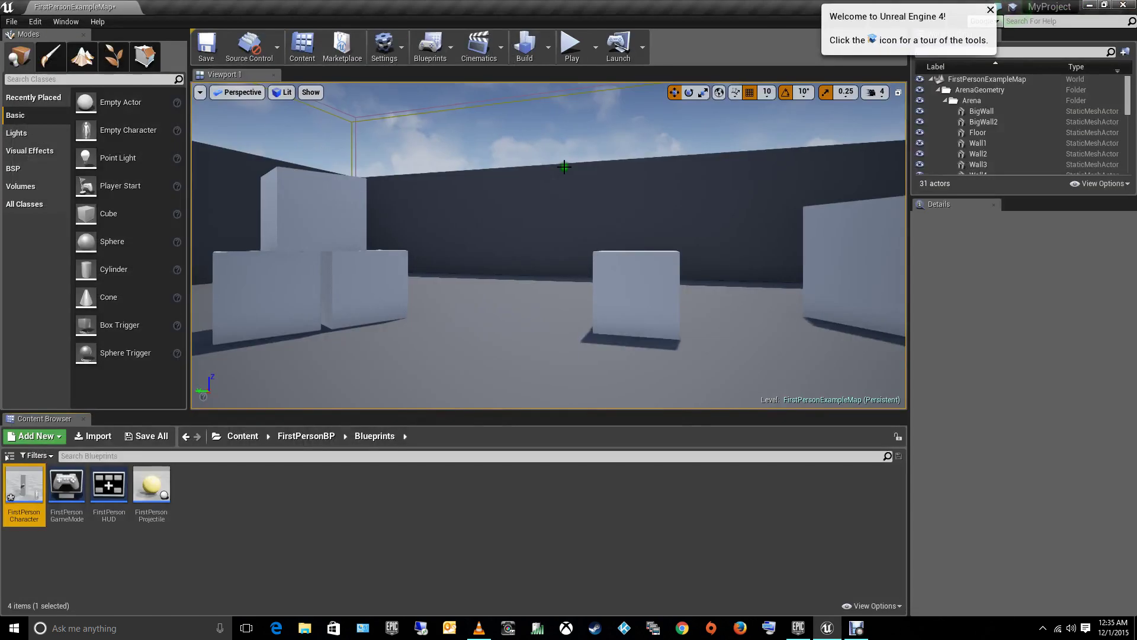
pyautogui.click(571, 45)
pyautogui.click(583, 222)
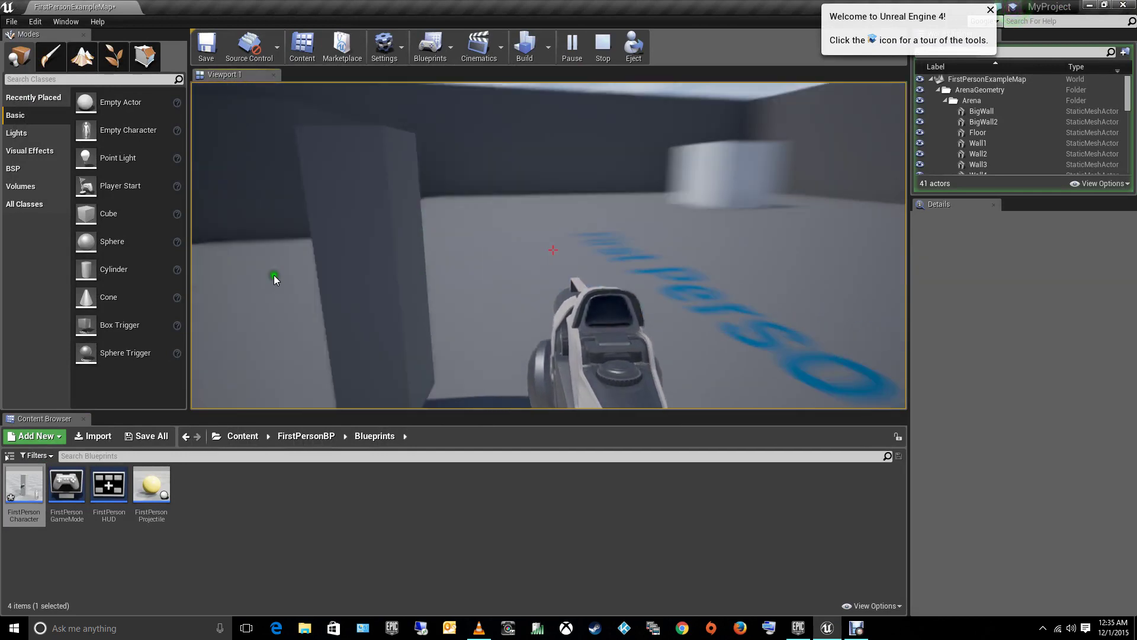
# Step: Fire projectiles at the arena floor, floor text, wall and horizon
pyautogui.click(467, 276)
pyautogui.click(705, 252)
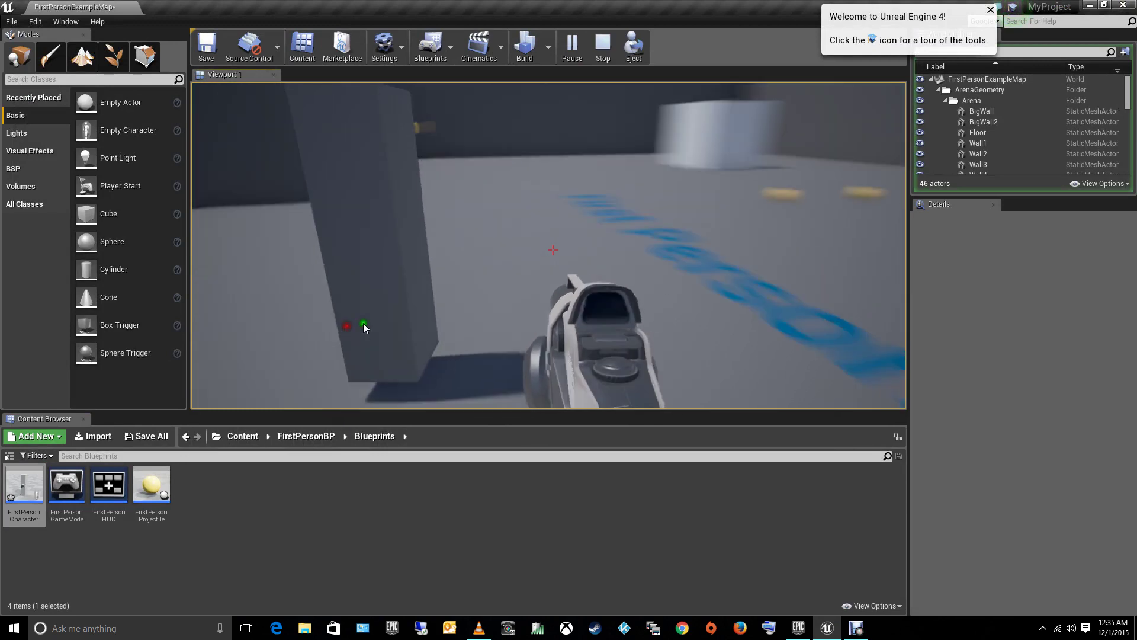
pyautogui.click(568, 310)
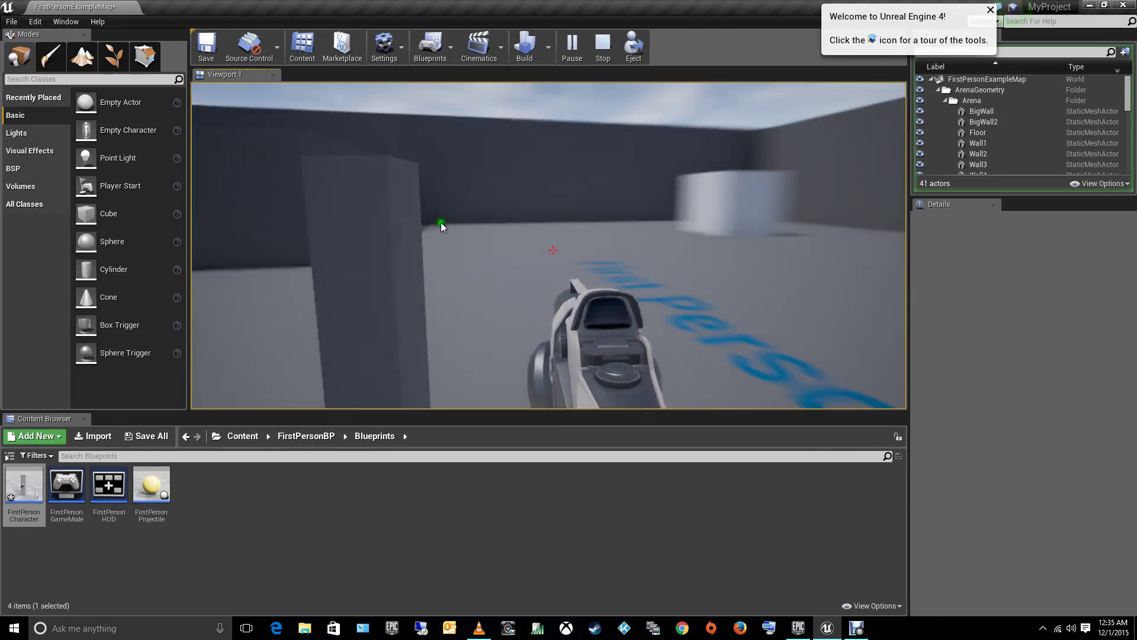
pyautogui.click(589, 220)
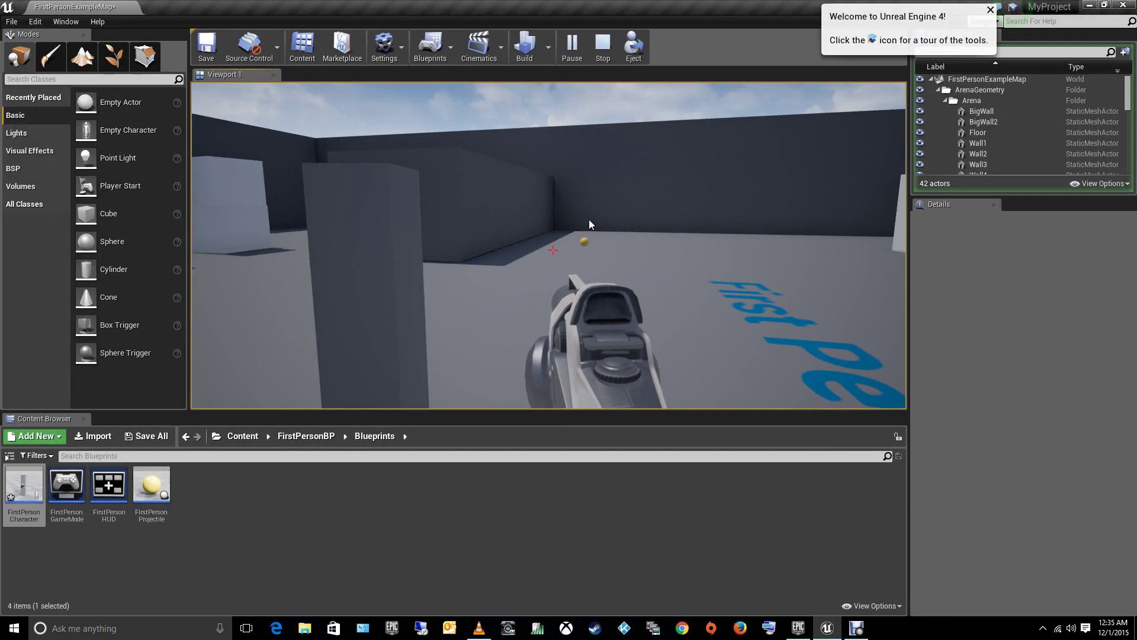
pyautogui.click(767, 205)
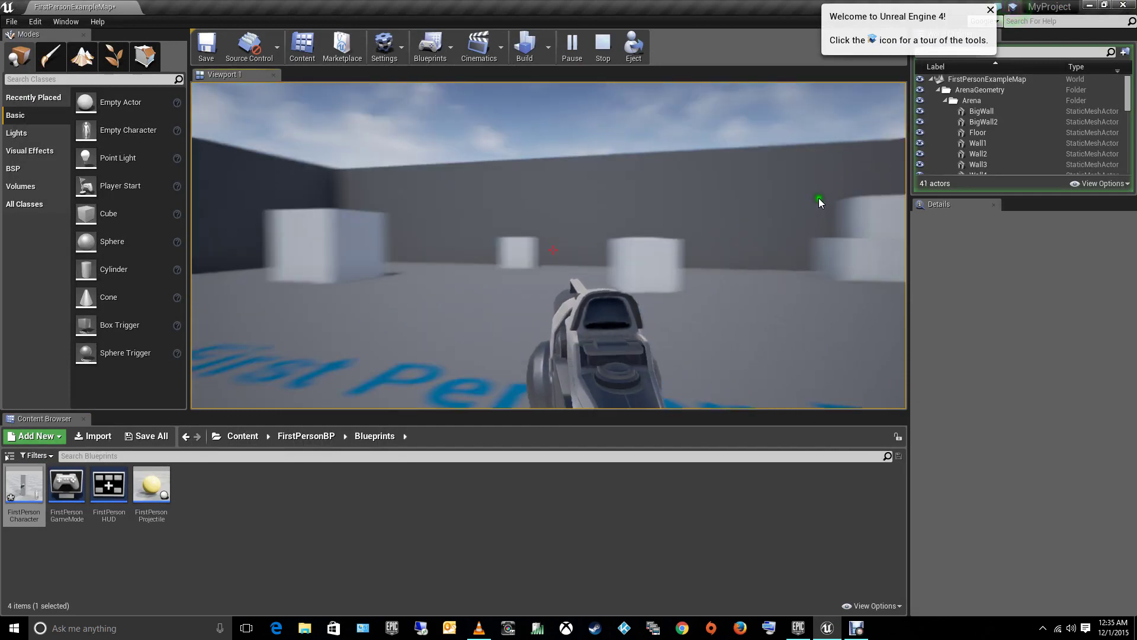
pyautogui.click(863, 193)
pyautogui.click(846, 408)
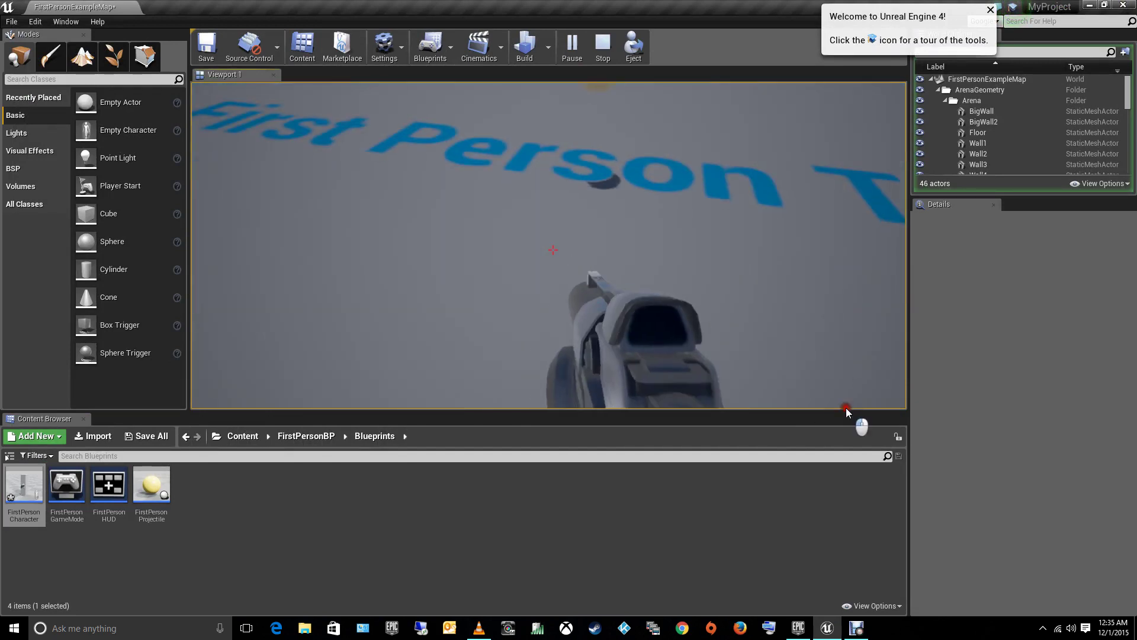
pyautogui.click(839, 408)
pyautogui.click(850, 307)
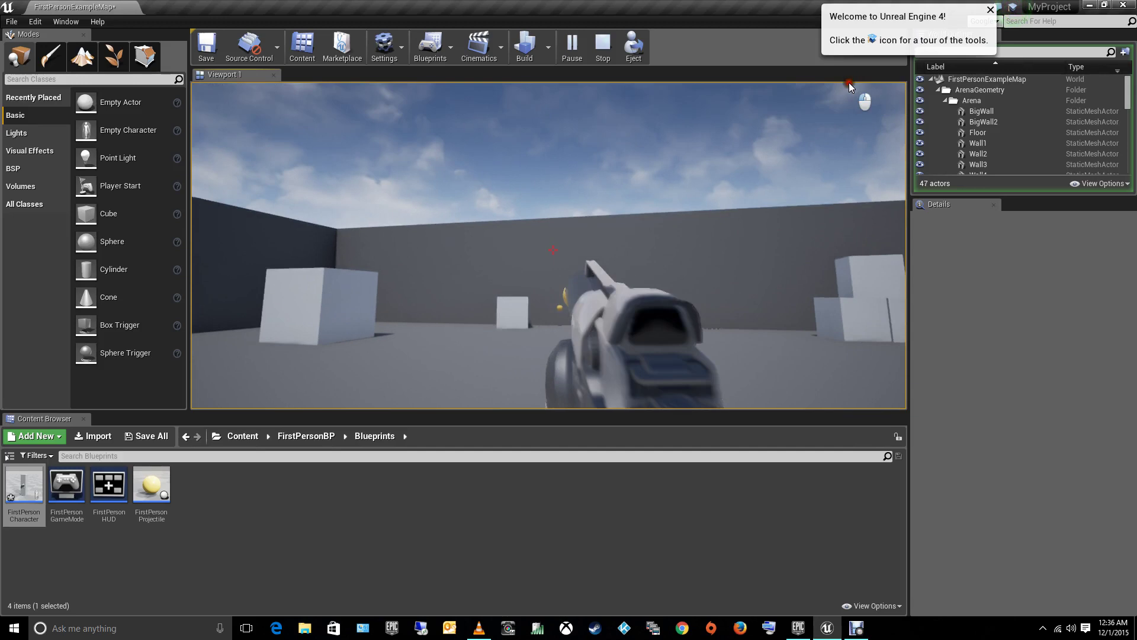
pyautogui.click(850, 94)
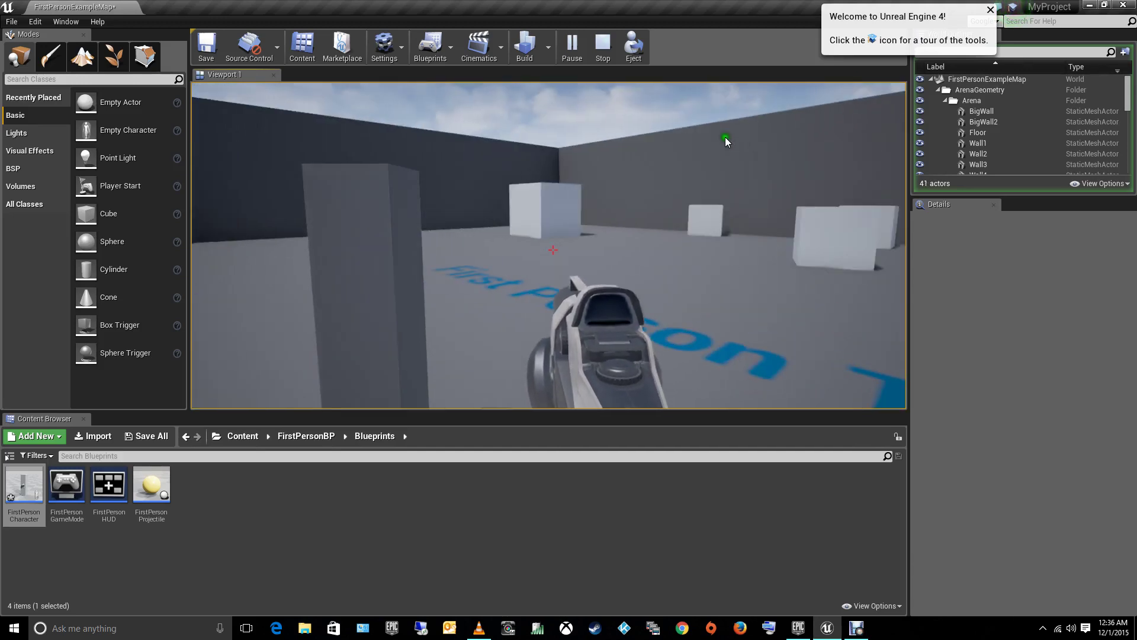
# Step: Walk forward and back through the arena with W and S, ending close to a wall
pyautogui.click(813, 140)
pyautogui.press('w')
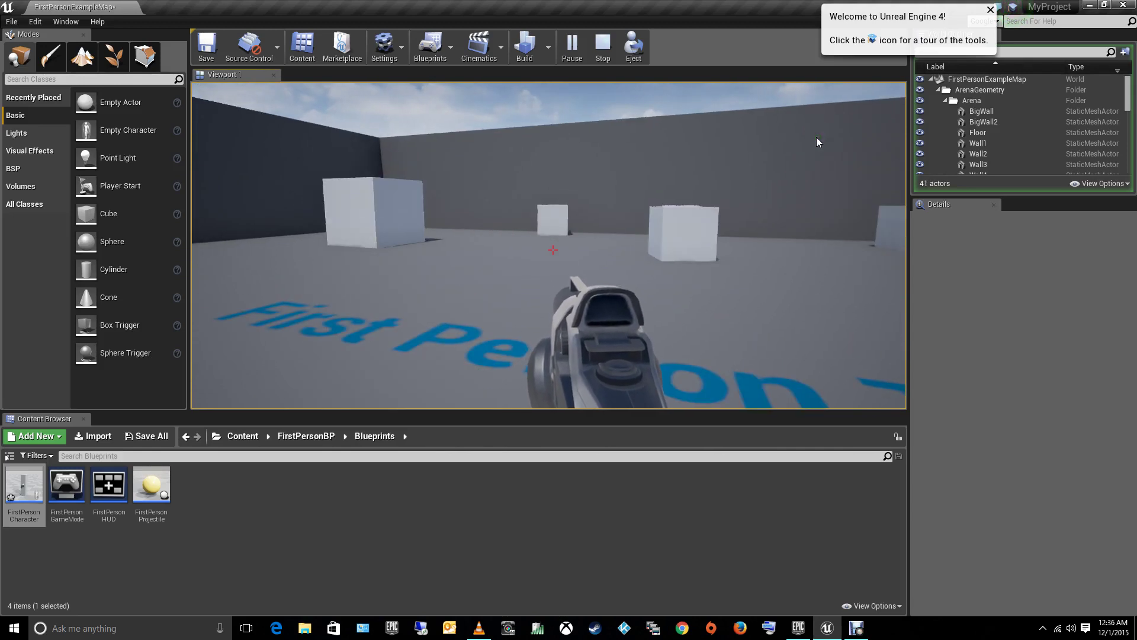
pyautogui.press('s')
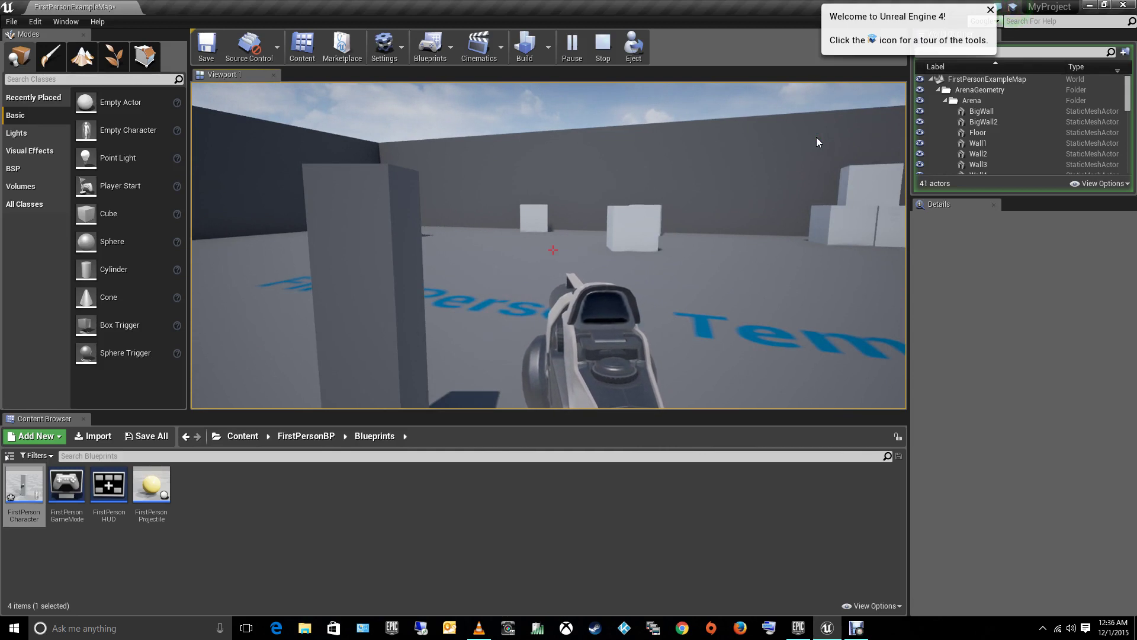
pyautogui.press('s')
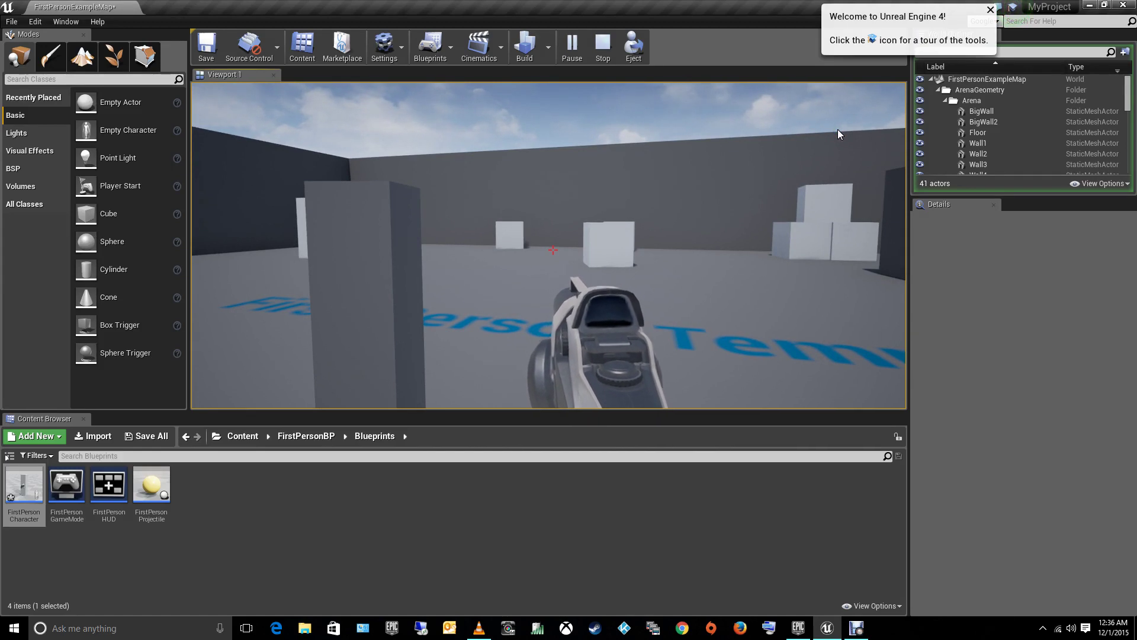
pyautogui.press('w')
# Step: Turn the in-game view left, then back to the right, with the mouse
pyautogui.click(847, 408)
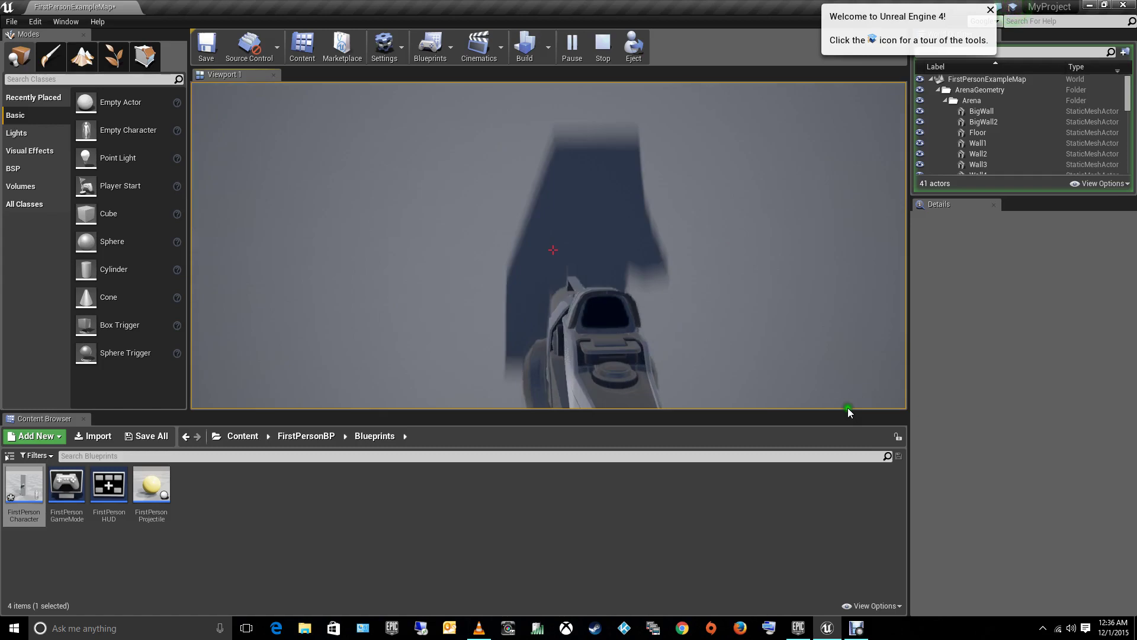
pyautogui.moveTo(847, 408); pyautogui.dragTo(192, 175)
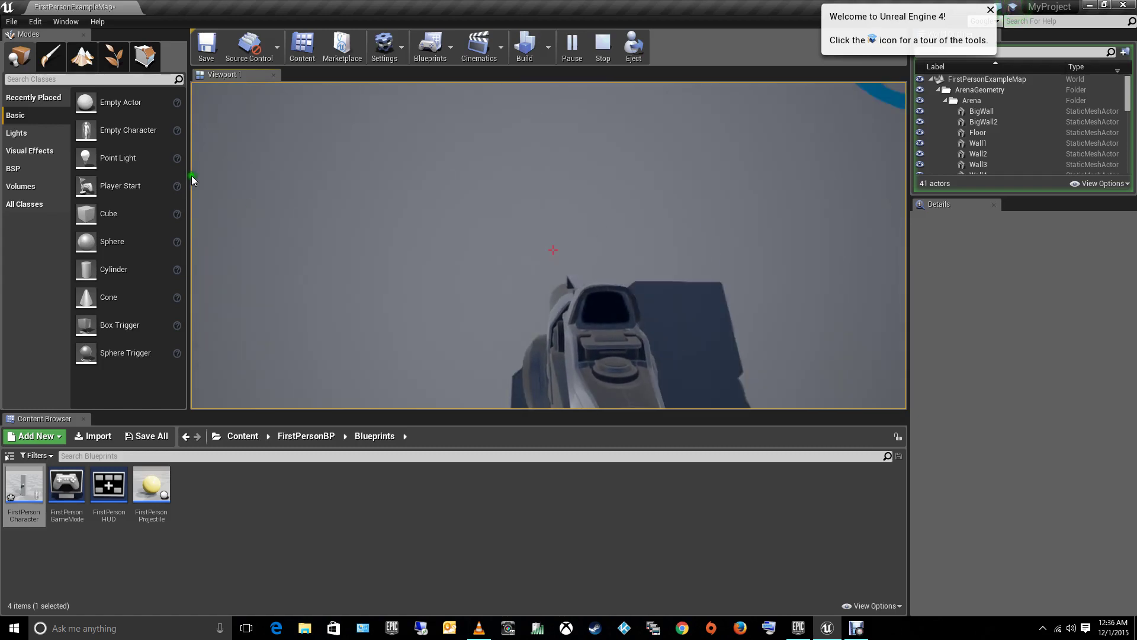
pyautogui.moveTo(191, 174)
pyautogui.mouseDown()
pyautogui.moveTo(356, 294)
pyautogui.moveTo(385, 408)
pyautogui.moveTo(838, 319)
pyautogui.moveTo(737, 341)
pyautogui.moveTo(591, 154)
pyautogui.moveTo(470, 384)
pyautogui.moveTo(192, 326)
pyautogui.moveTo(906, 401)
pyautogui.moveTo(906, 82)
pyautogui.moveTo(191, 83)
pyautogui.moveTo(191, 194)
pyautogui.moveTo(905, 240)
pyautogui.moveTo(904, 249)
pyautogui.moveTo(905, 215)
pyautogui.moveTo(405, 168)
pyautogui.moveTo(225, 172)
pyautogui.moveTo(822, 196)
pyautogui.moveTo(905, 213)
pyautogui.moveTo(905, 225)
pyautogui.moveTo(906, 184)
pyautogui.mouseUp()
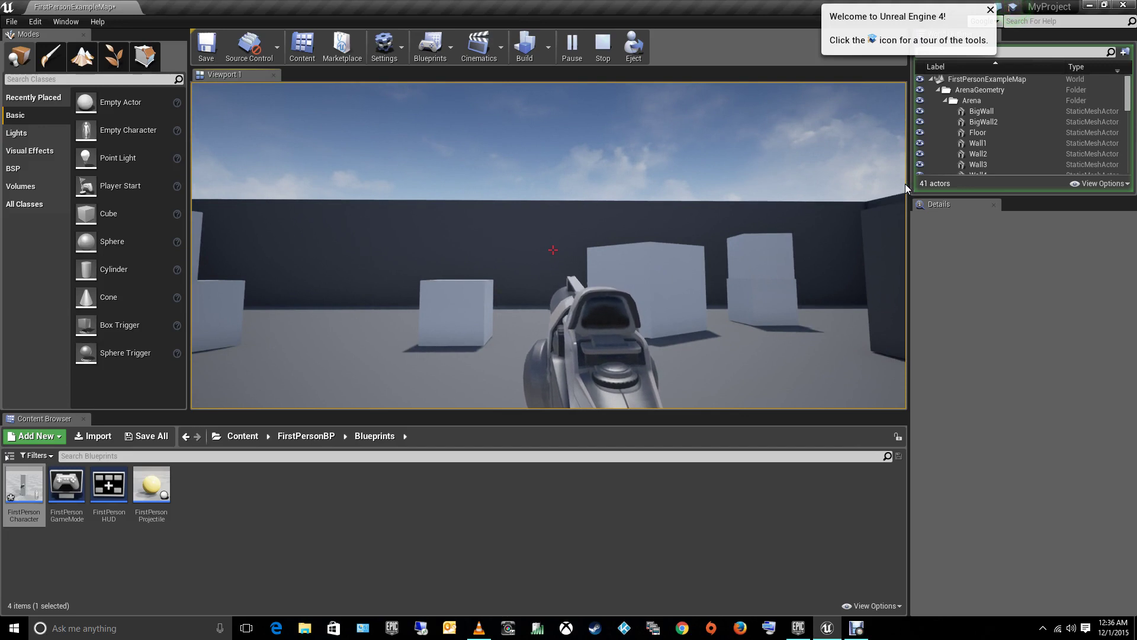